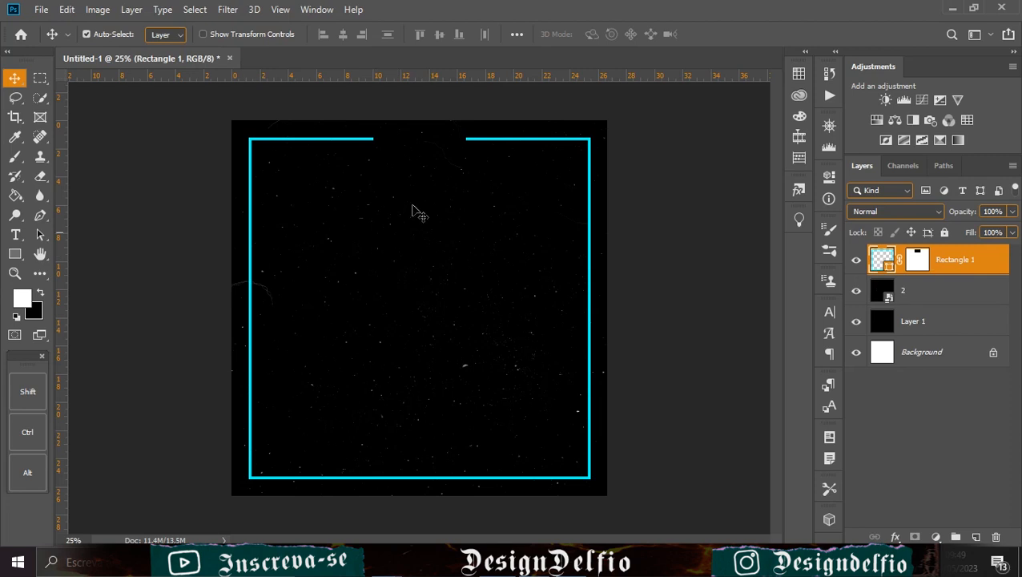
Step: Place the ESTRELLAS row of five stars in the gap of the cyan frame's top edge
drag(433, 313, 431, 133)
click(574, 33)
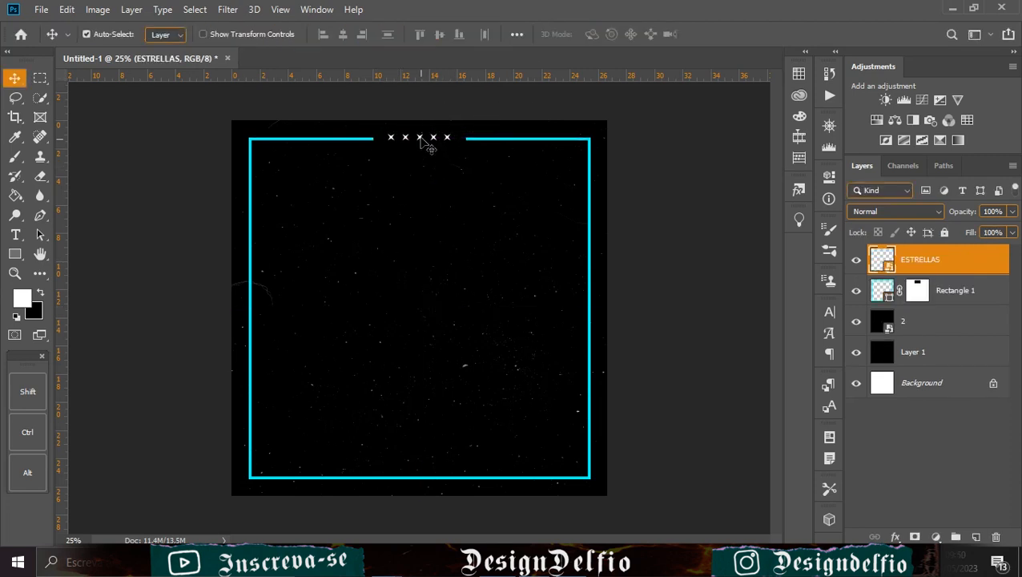
drag(421, 139, 425, 143)
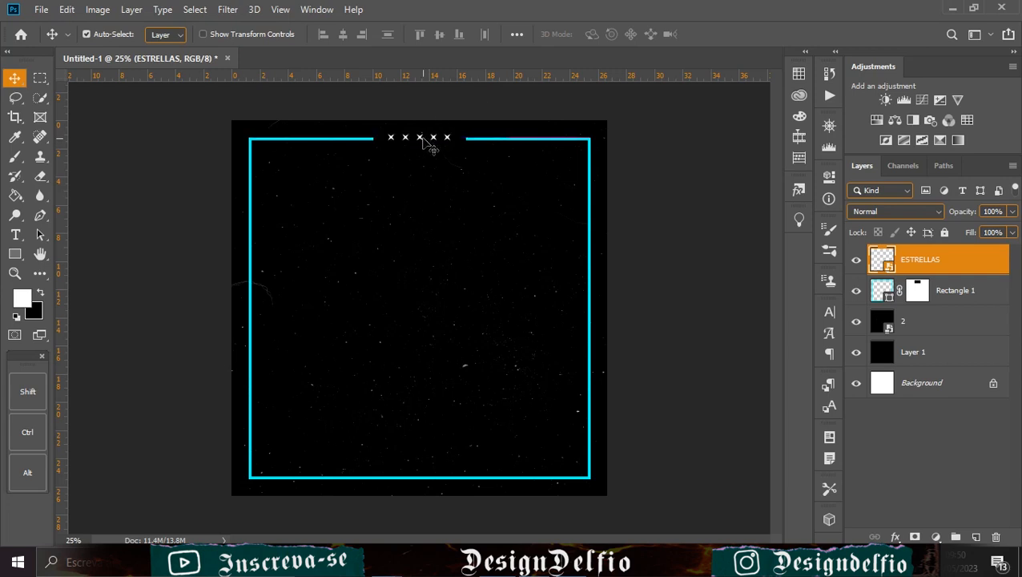
Step: Centre the star row horizontally on the canvas, aligned with the frame's top line
key(ctrl+plus)
key(ctrl+plus)
key(ctrl+plus)
key(ctrl+plus)
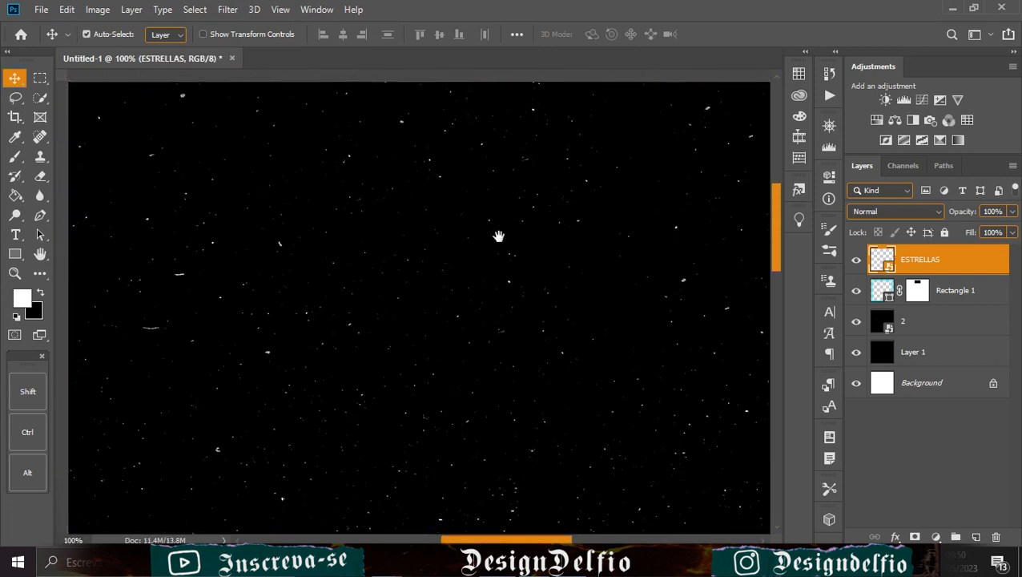
scroll(481, 299, up, 5)
click(469, 268)
drag(468, 268, 468, 278)
key(ctrl+a)
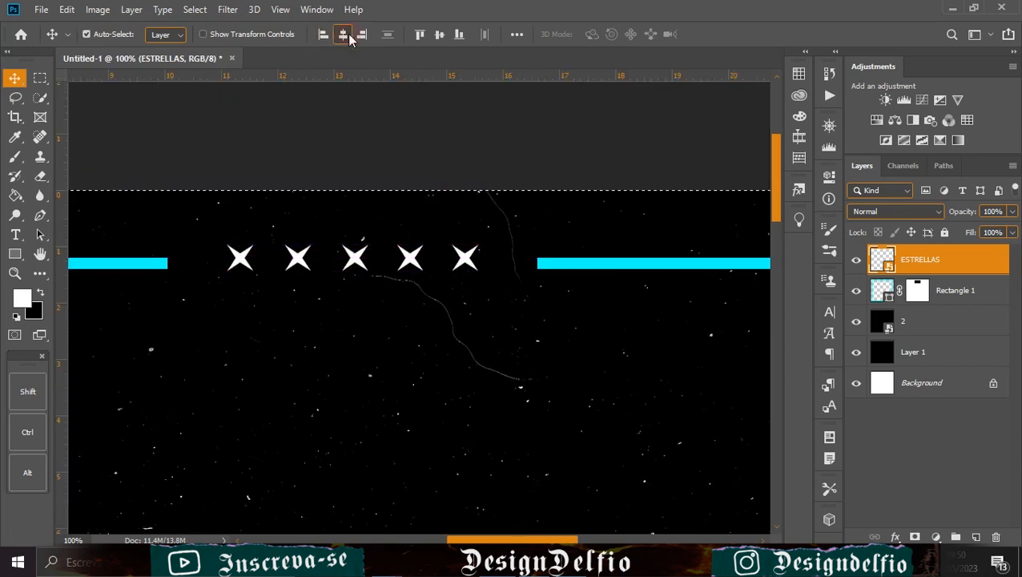
key(ctrl+minus)
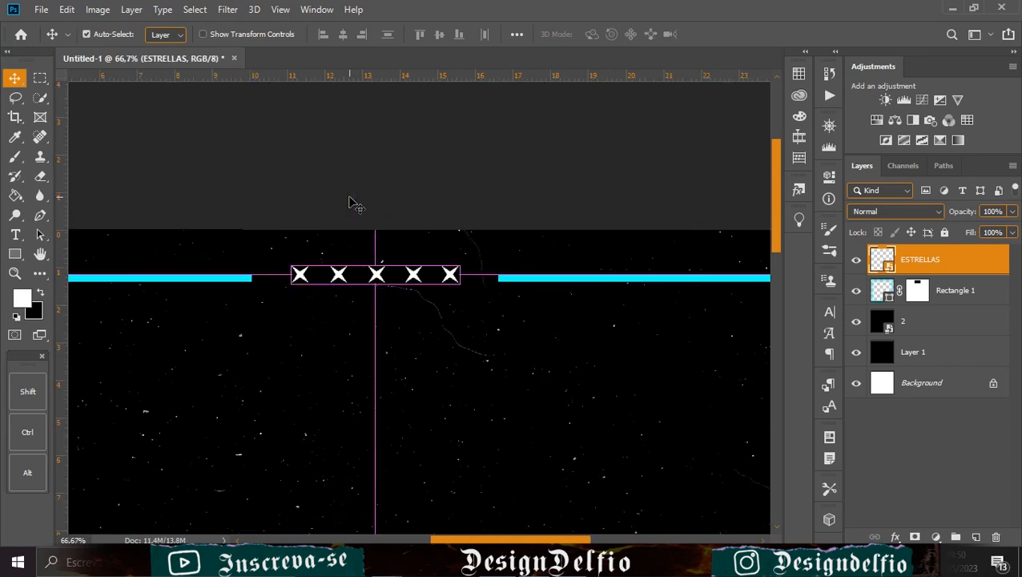
Step: Load the star shapes as a selection and sample the frame's cyan as the foreground colour
key(ctrl+plus)
key(ctrl+plus)
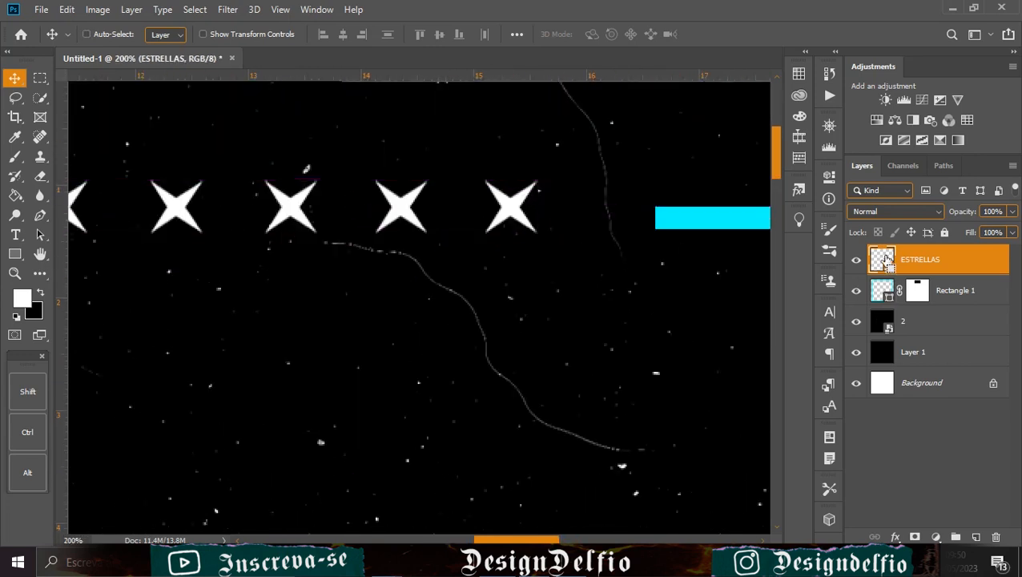
drag(248, 272, 406, 298)
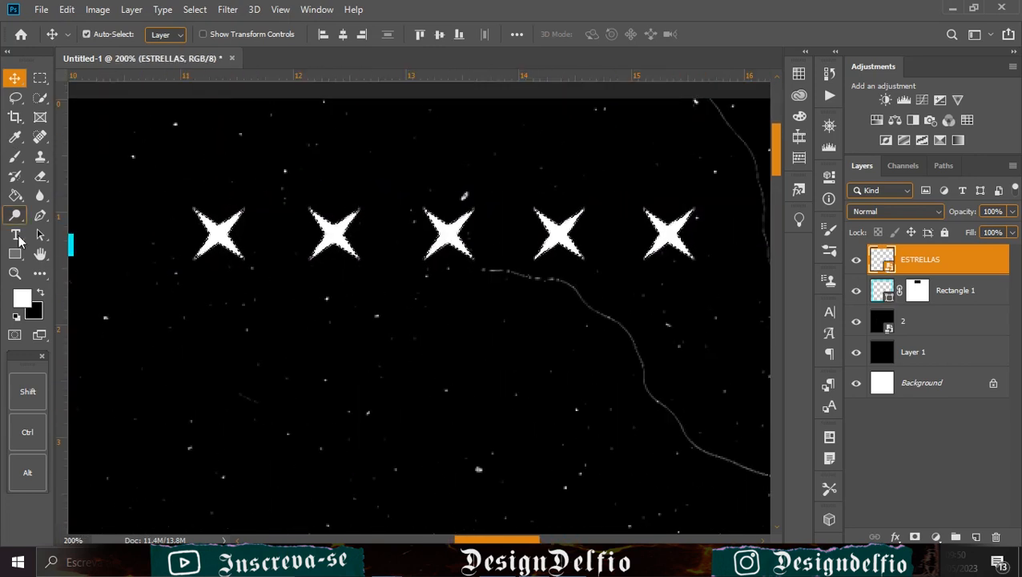
drag(205, 323, 403, 329)
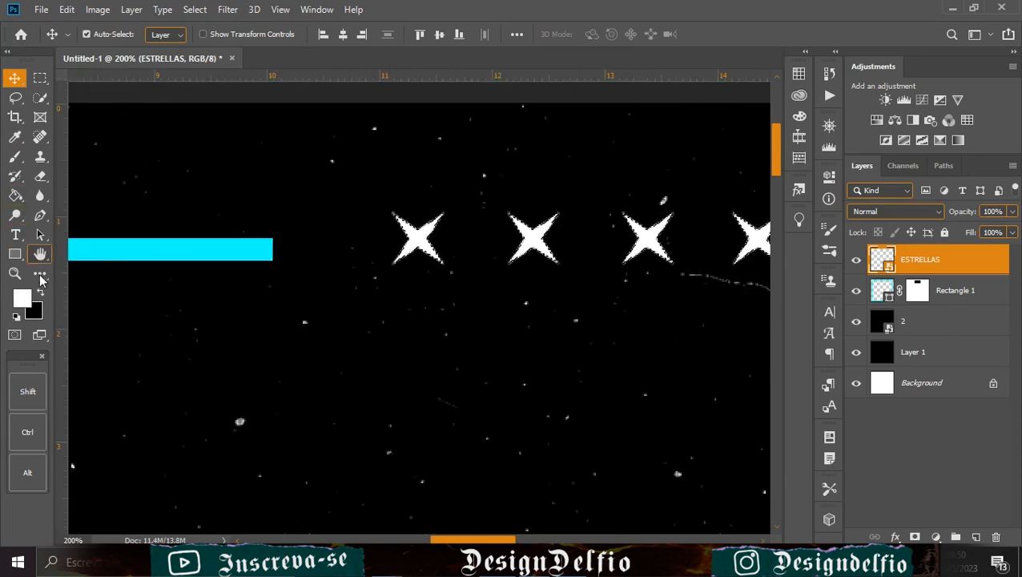
click(22, 297)
click(138, 263)
key(Return)
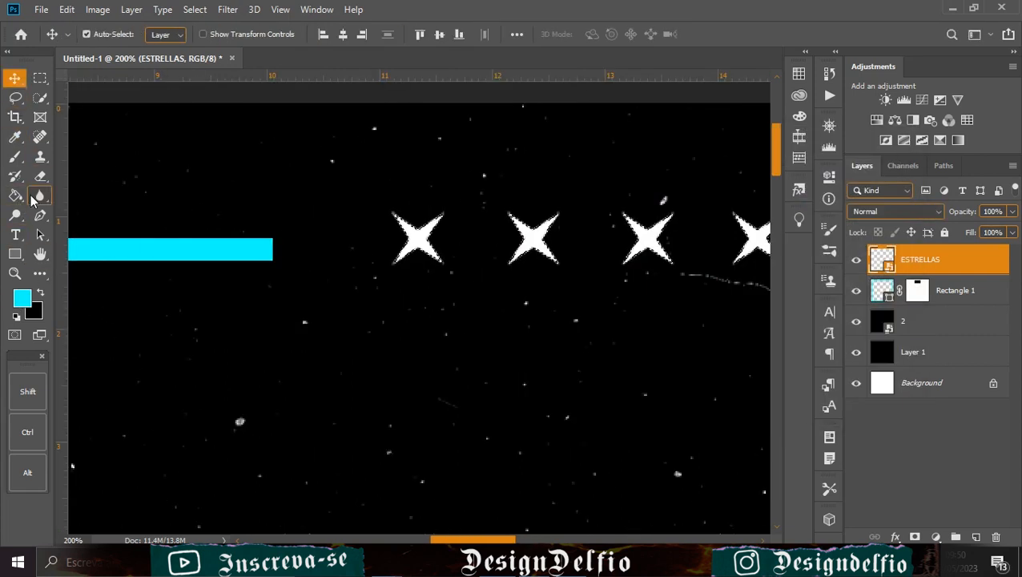
Step: Rasterize the ESTRELLAS layer and fill its second and fourth stars with cyan using the Paint Bucket tool
key(g)
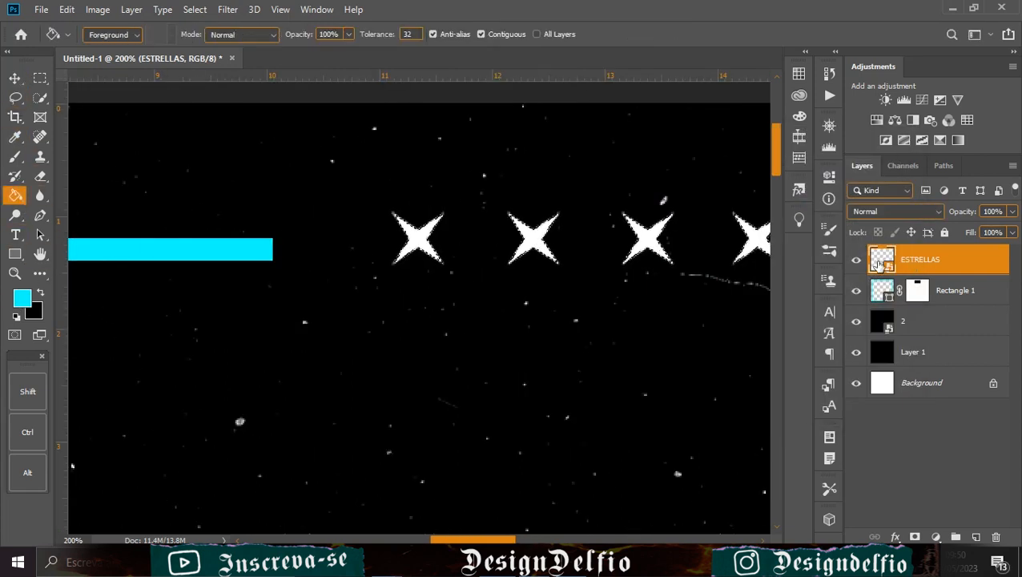
click(531, 236)
key(Return)
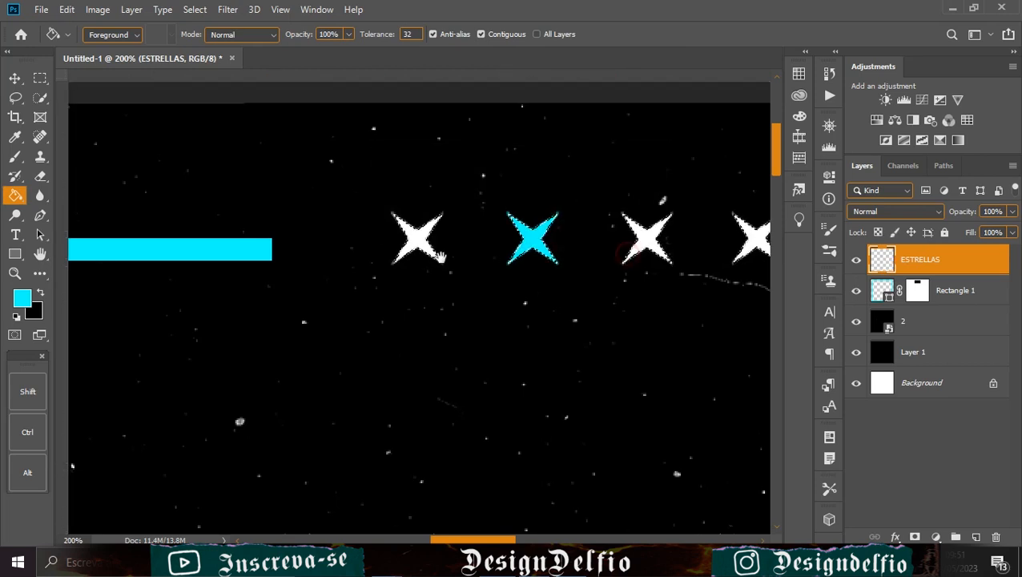
scroll(496, 253, right, 3)
click(486, 247)
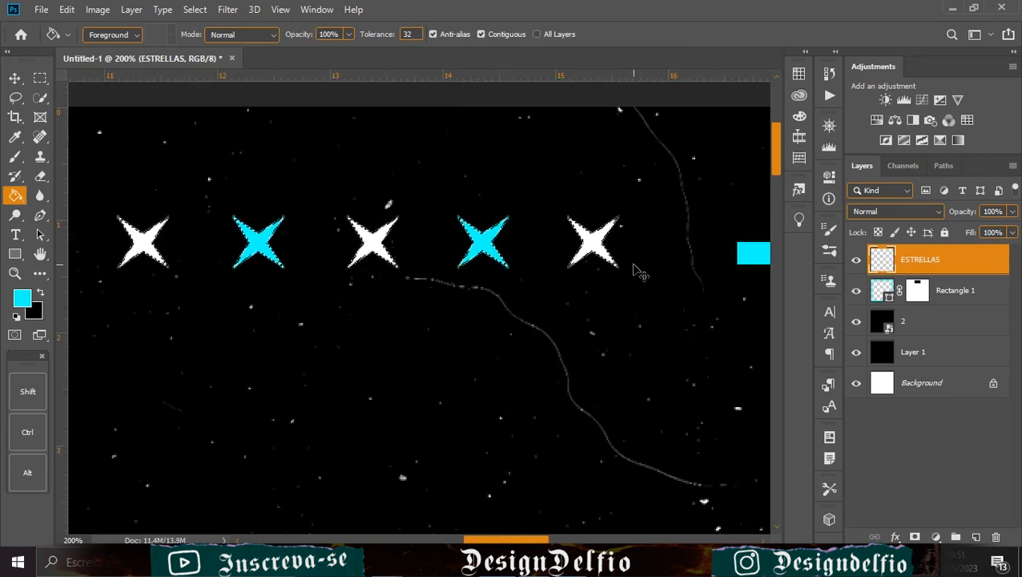
key(ctrl+minus)
key(ctrl+minus)
key(ctrl+minus)
key(ctrl+minus)
key(ctrl+minus)
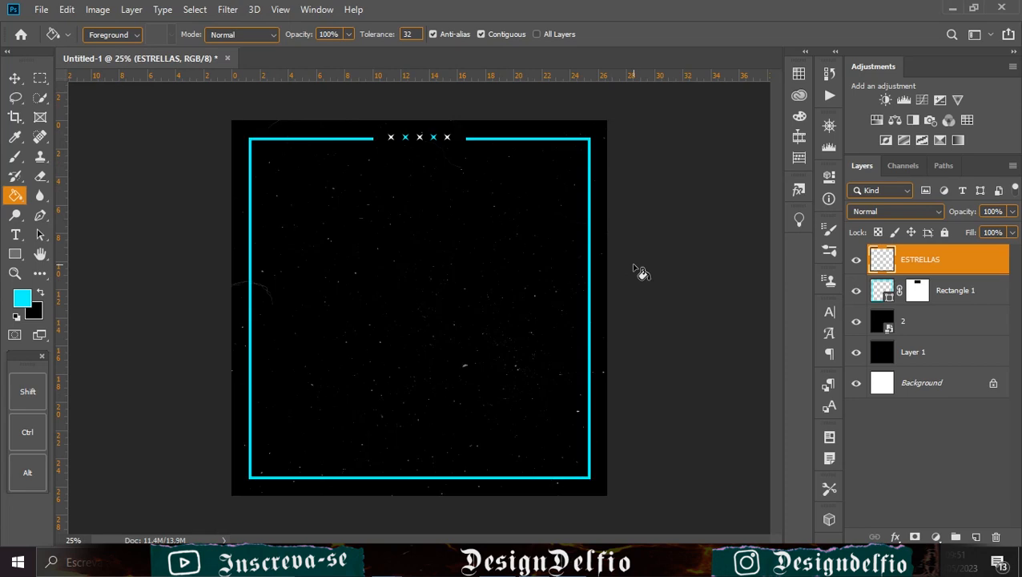
Step: Place the teddy bear cutout on the canvas, moved up to a Y position of 910 px
click(14, 78)
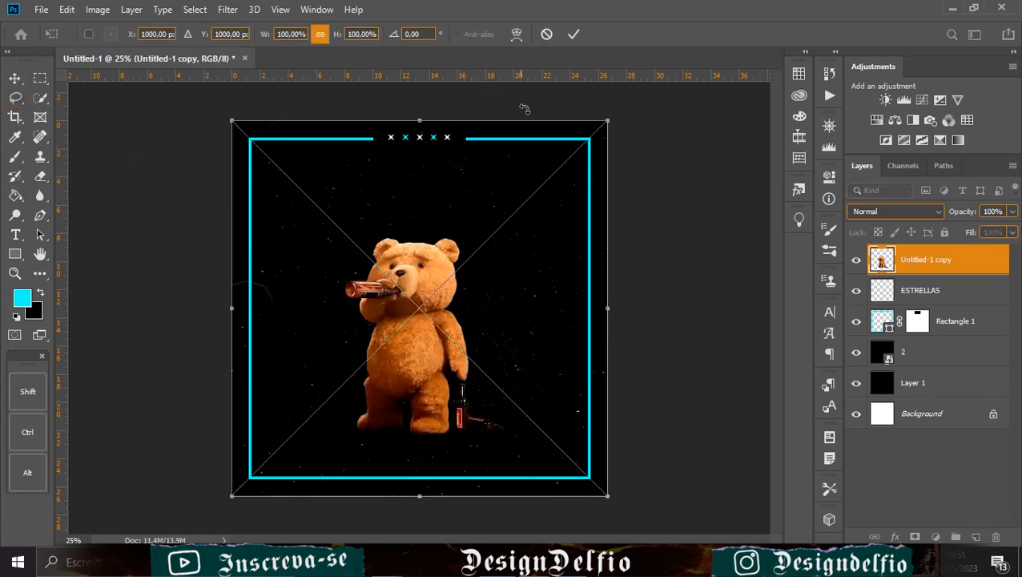
drag(426, 362, 424, 340)
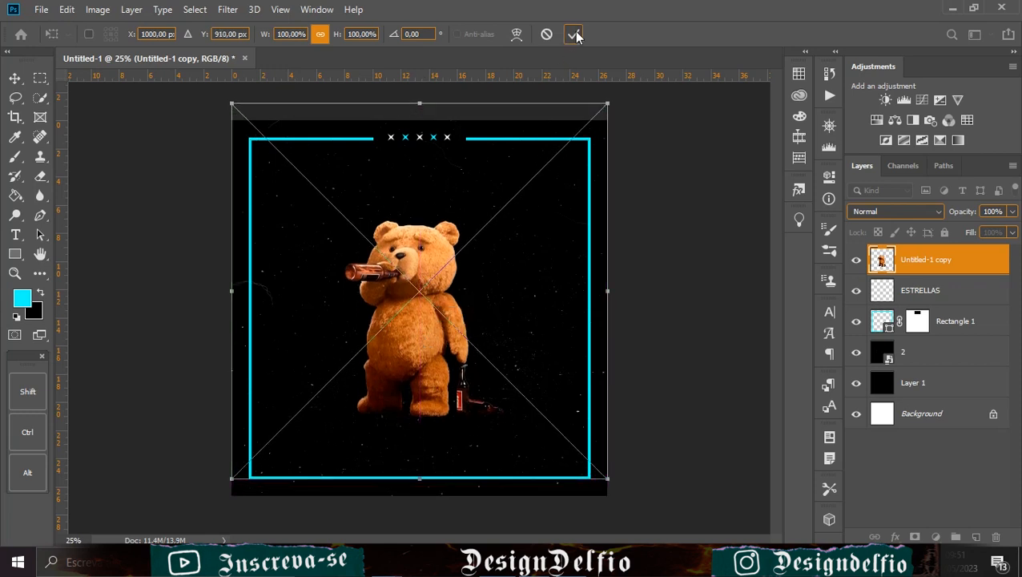
click(574, 33)
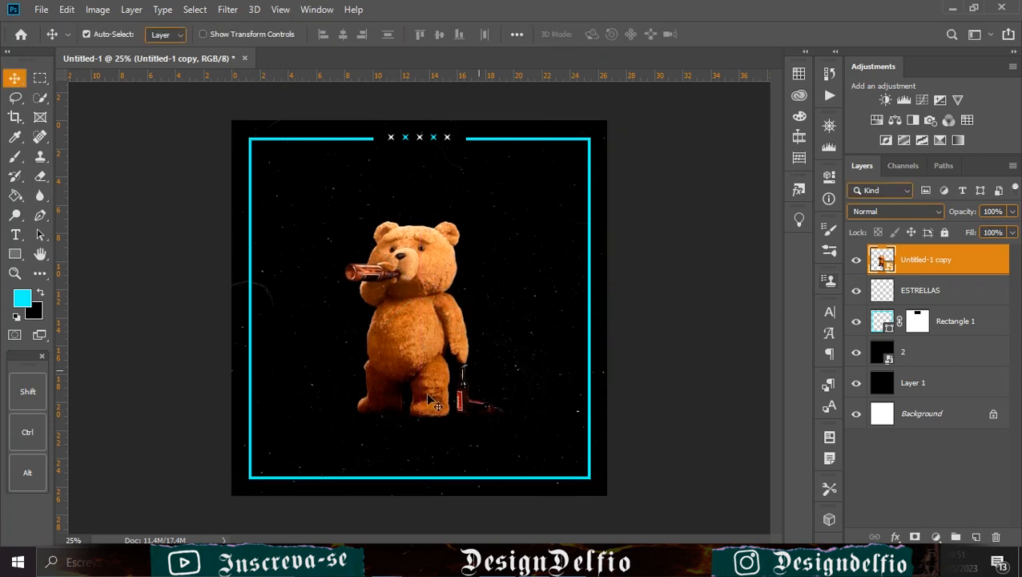
Step: Add a Curves adjustment clipped to the bear layer and bend it into an S-curve that darkens the shadows
click(921, 99)
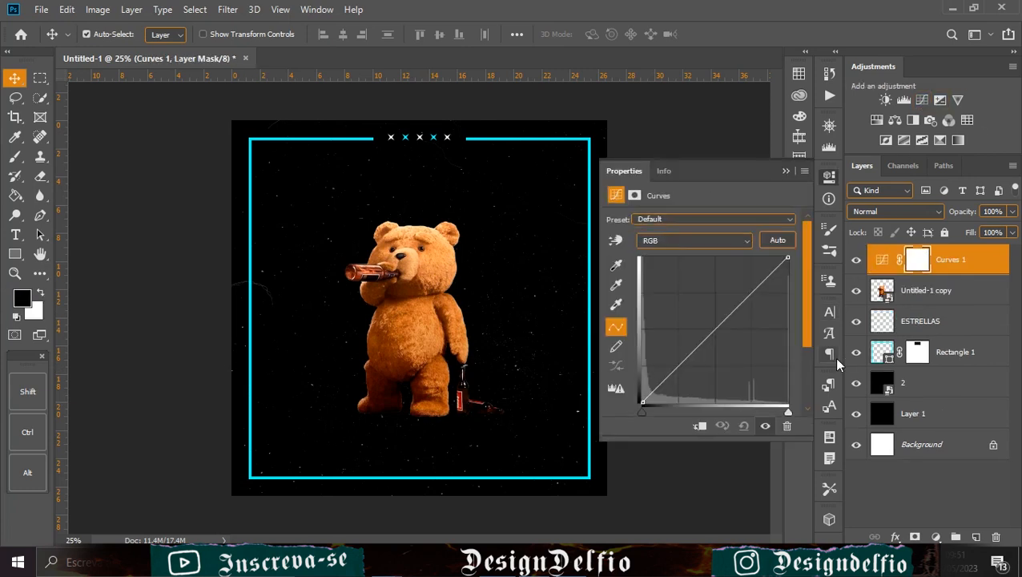
click(699, 426)
drag(684, 360, 685, 372)
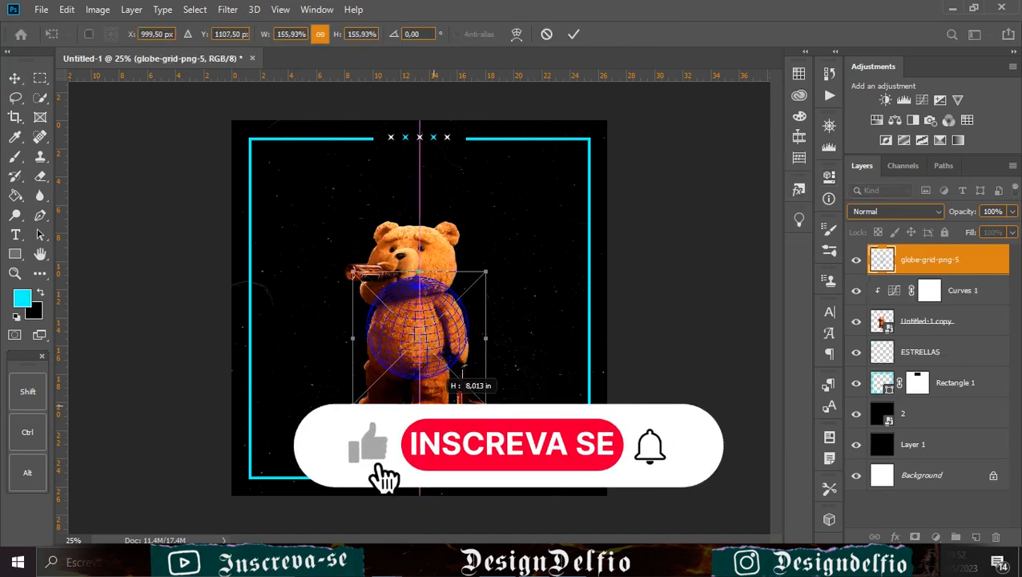
Step: Enlarge the placed globe grid to about 331% and centre it over the bear
drag(434, 407, 434, 450)
drag(418, 271, 414, 205)
drag(453, 380, 455, 358)
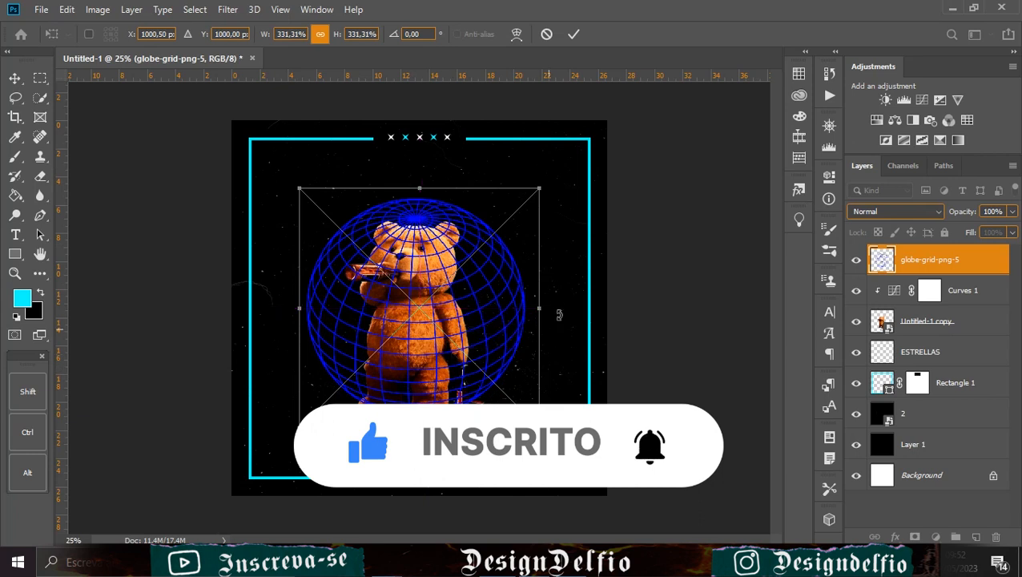
Step: Rotate the globe grid to about -9° and move its layer beneath the bear
drag(560, 307, 552, 290)
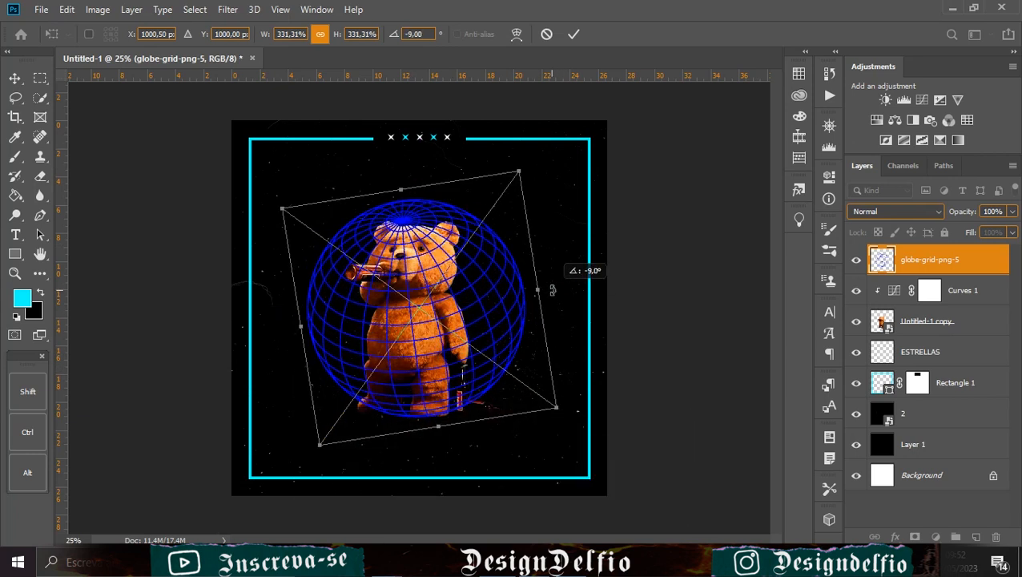
click(574, 33)
drag(937, 266, 946, 330)
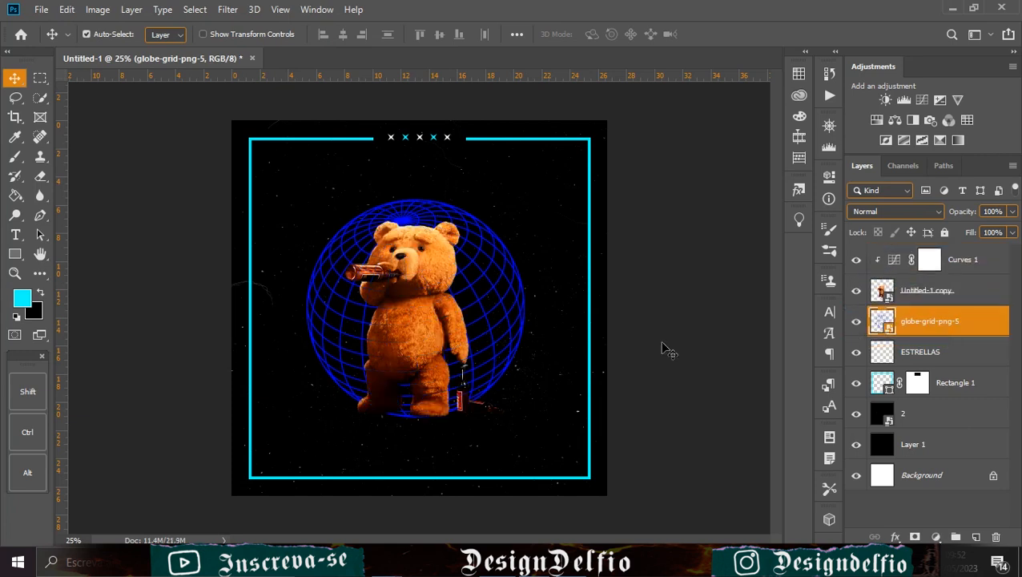
Step: Apply a Color Overlay of white (ffffff) at 100% opacity to the globe grid layer
double_click(986, 327)
click(446, 273)
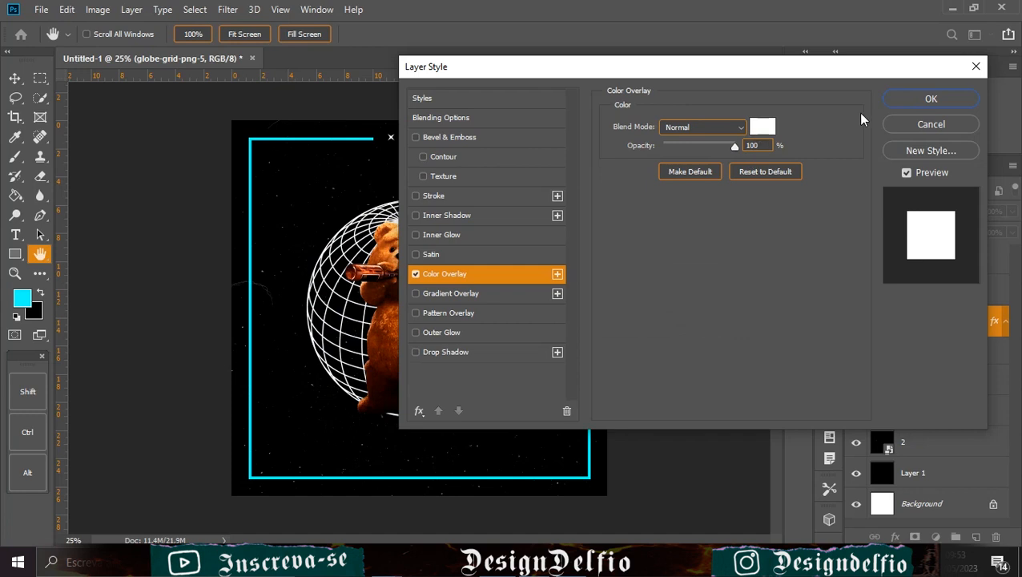
click(761, 130)
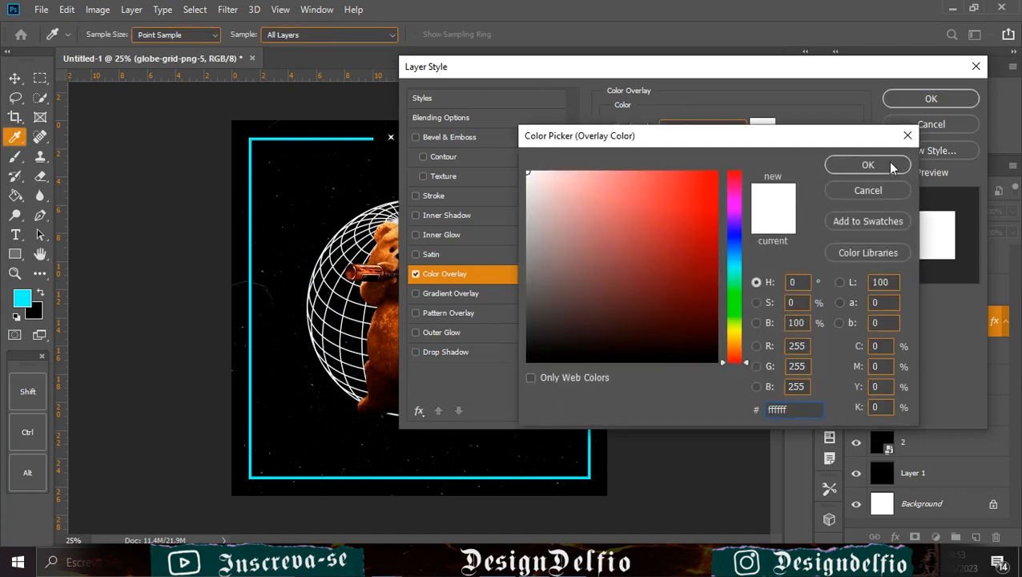
click(891, 166)
click(930, 100)
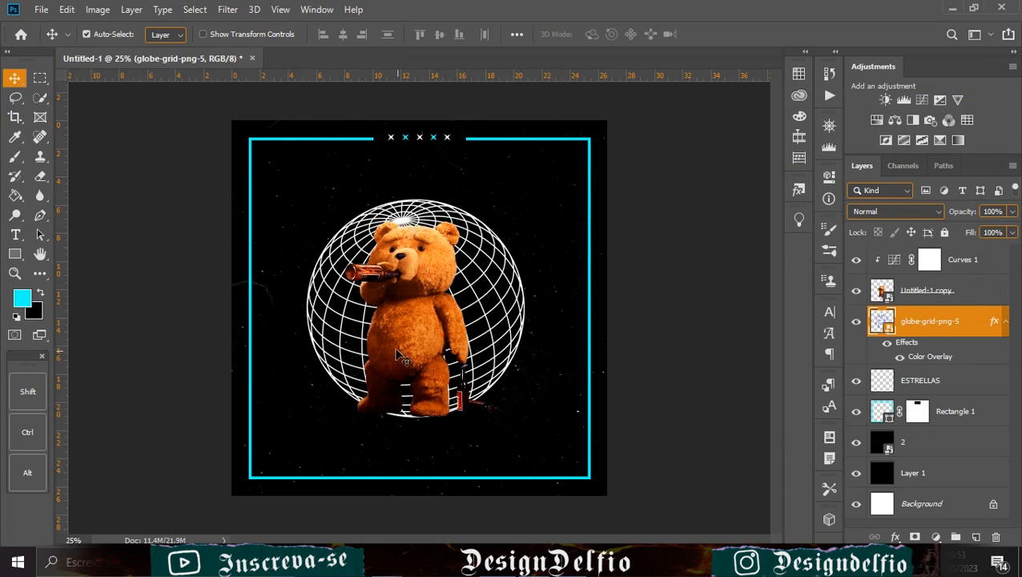
Step: Shift the bear slightly down and place the CRUZ cross at about 138% size near the frame's lower-left corner
drag(417, 341, 415, 345)
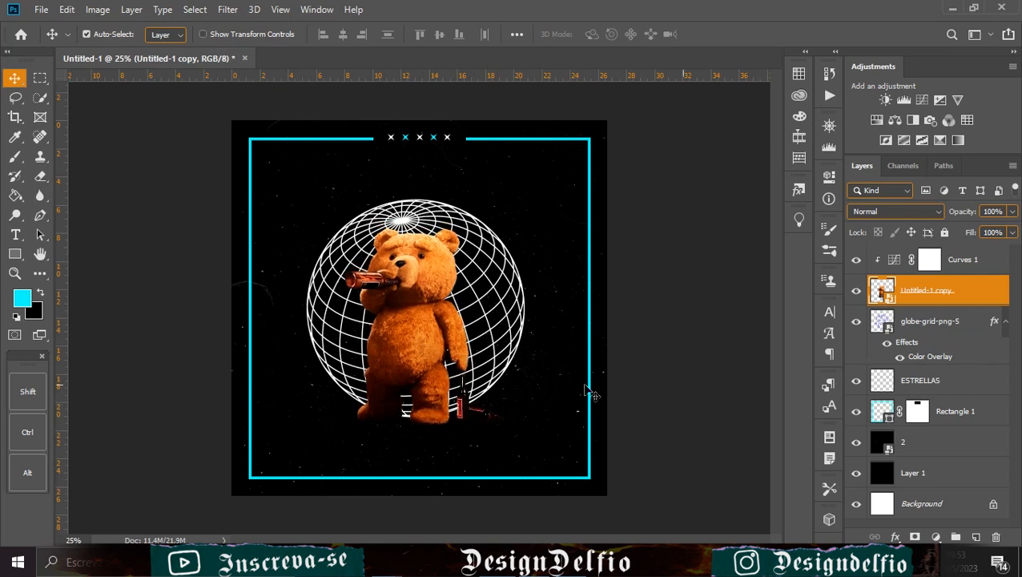
drag(420, 310, 317, 390)
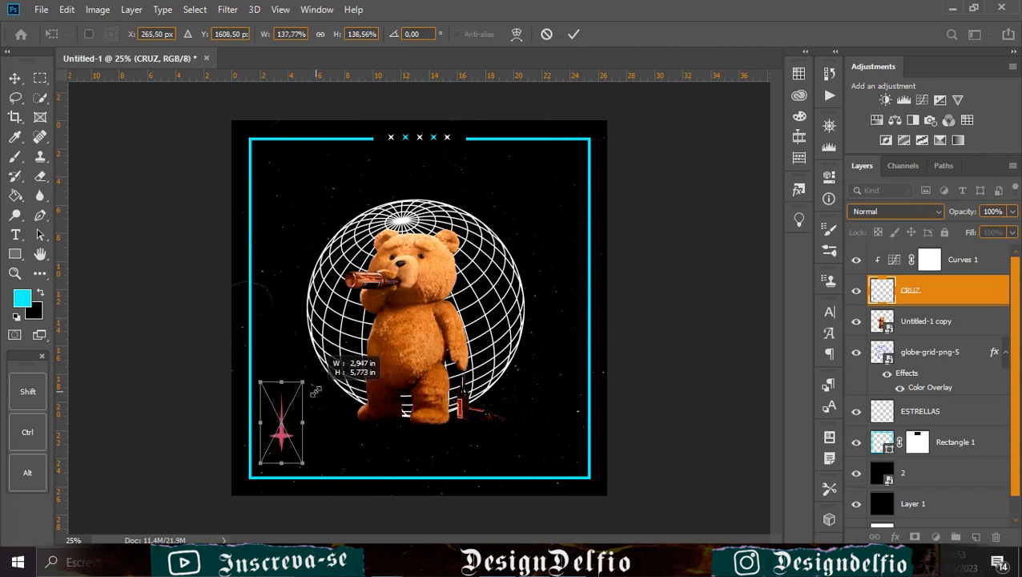
click(574, 34)
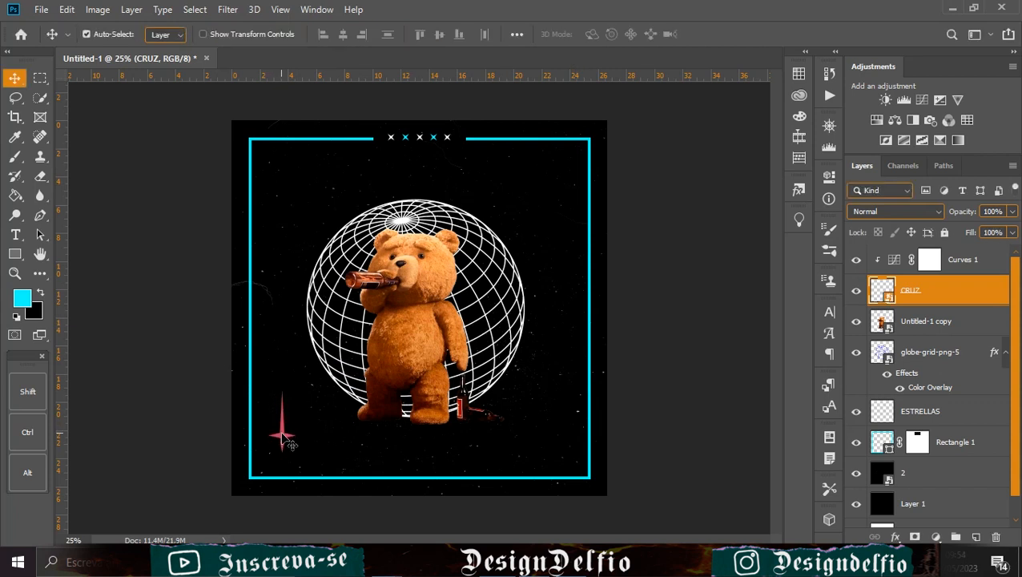
Step: Duplicate the cross to the frame's lower-right corner and move both CRUZ layers above the Curves adjustment
key(ctrl+j)
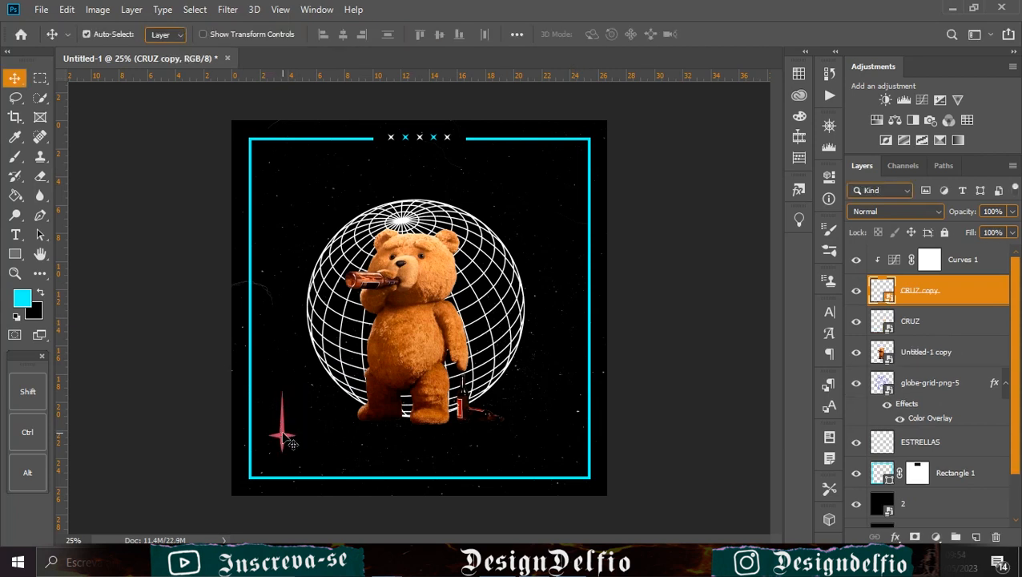
drag(301, 437, 556, 435)
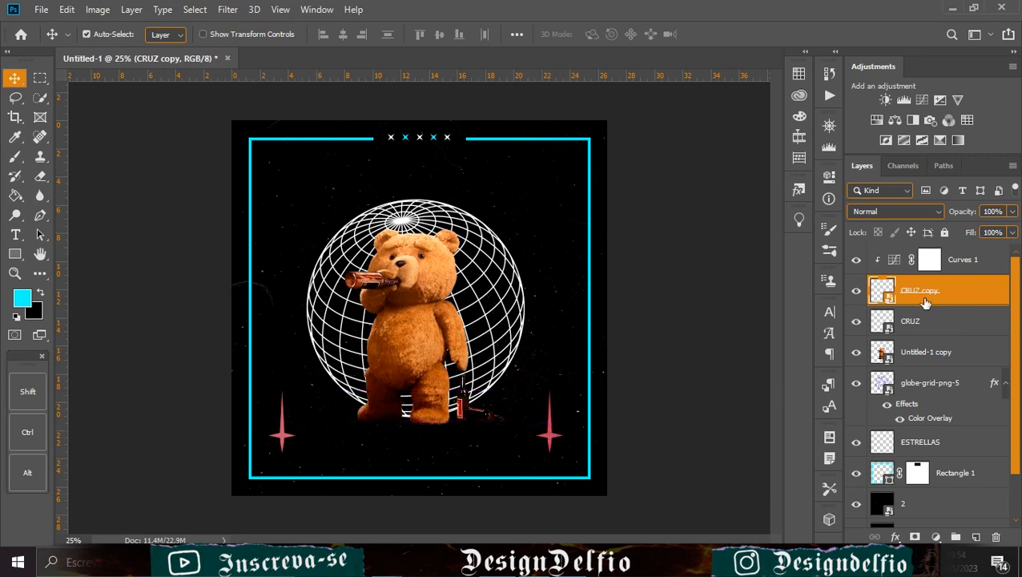
shift+click(939, 322)
drag(942, 319, 951, 259)
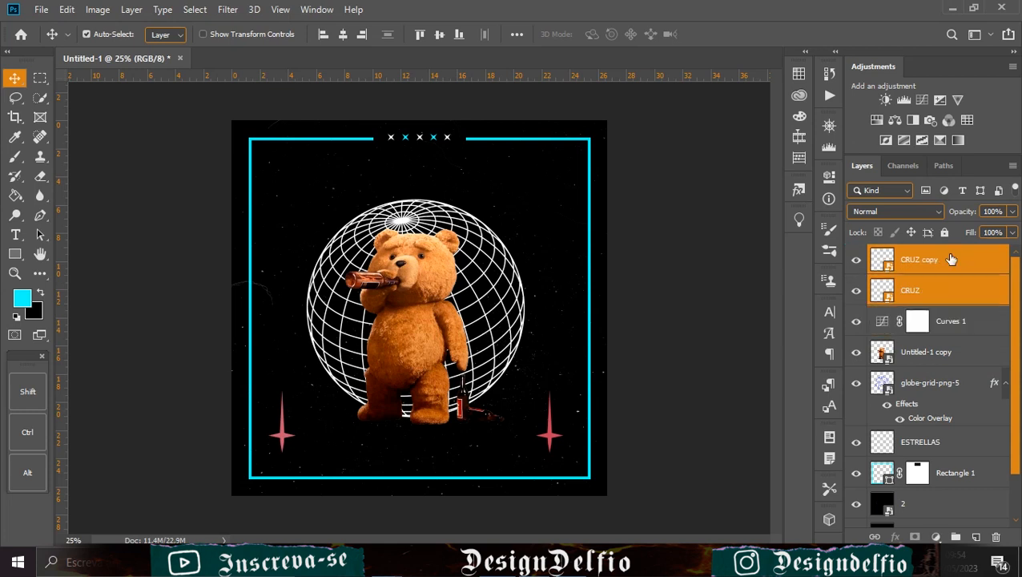
Step: Clip the Curves 1 adjustment to the bear layer again
click(956, 325)
double_click(882, 322)
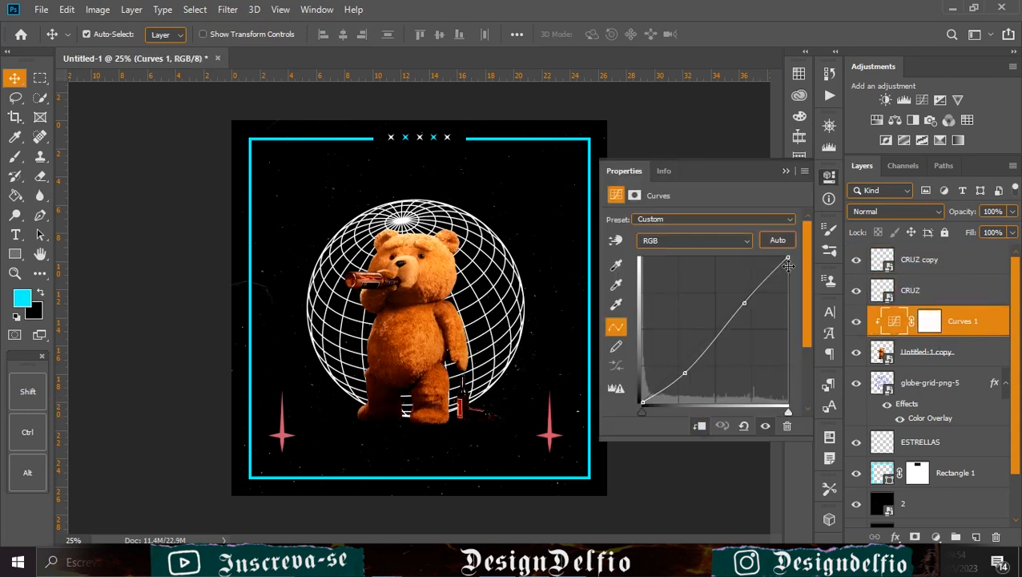
click(785, 172)
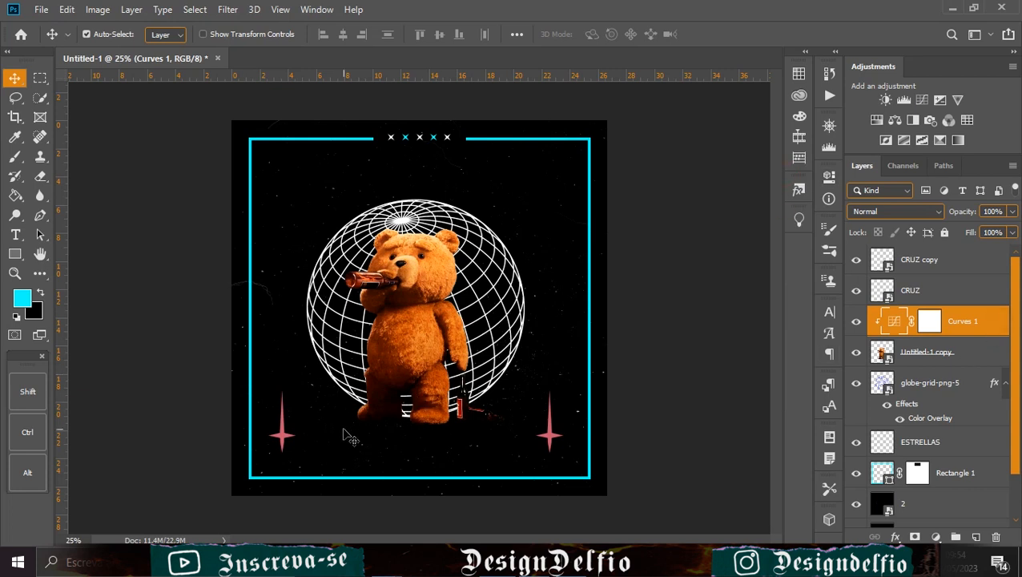
Step: Place another ESTRELLAS star row near the frame's bottom edge beside the left cross, with a duplicate beside the right cross
key(ctrl+v)
key(ctrl+t)
drag(440, 319, 365, 471)
click(571, 35)
key(v)
click(370, 463)
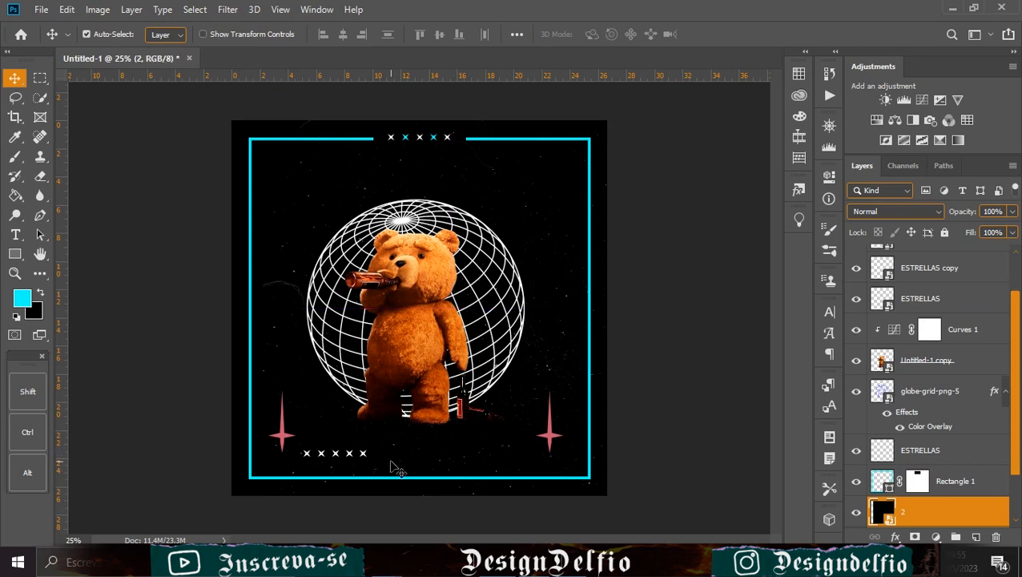
drag(370, 463, 524, 463)
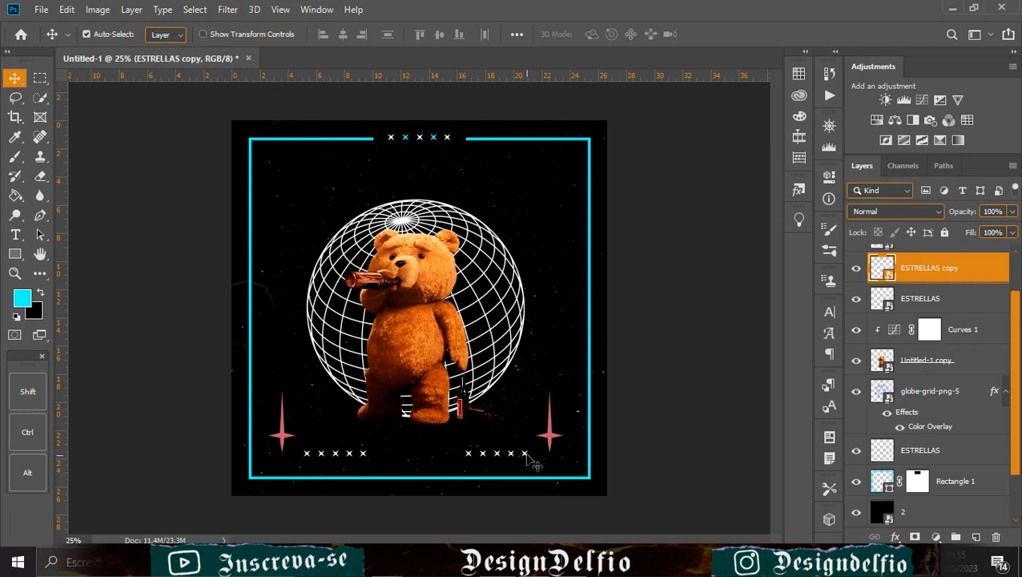
Step: Place the Parental Advisory label at 15% size between the bottom star rows and centre it horizontally on the canvas
key(ctrl)
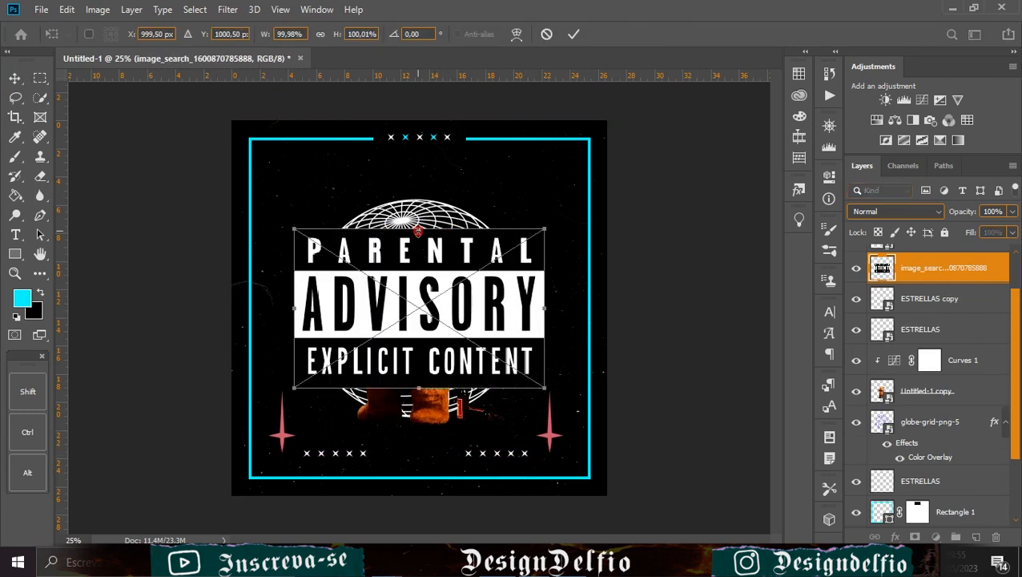
drag(418, 230, 416, 453)
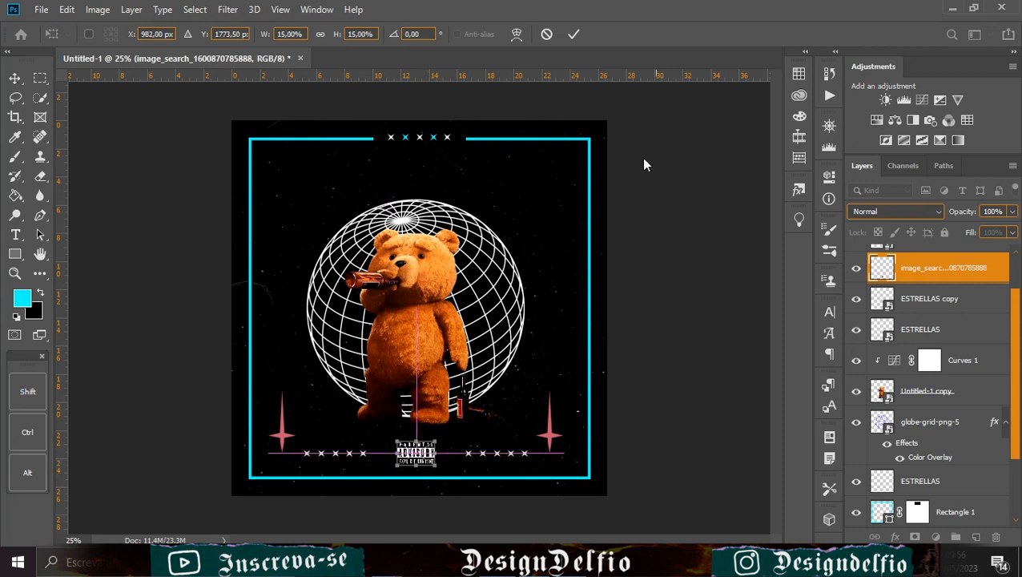
click(573, 33)
key(ctrl+a)
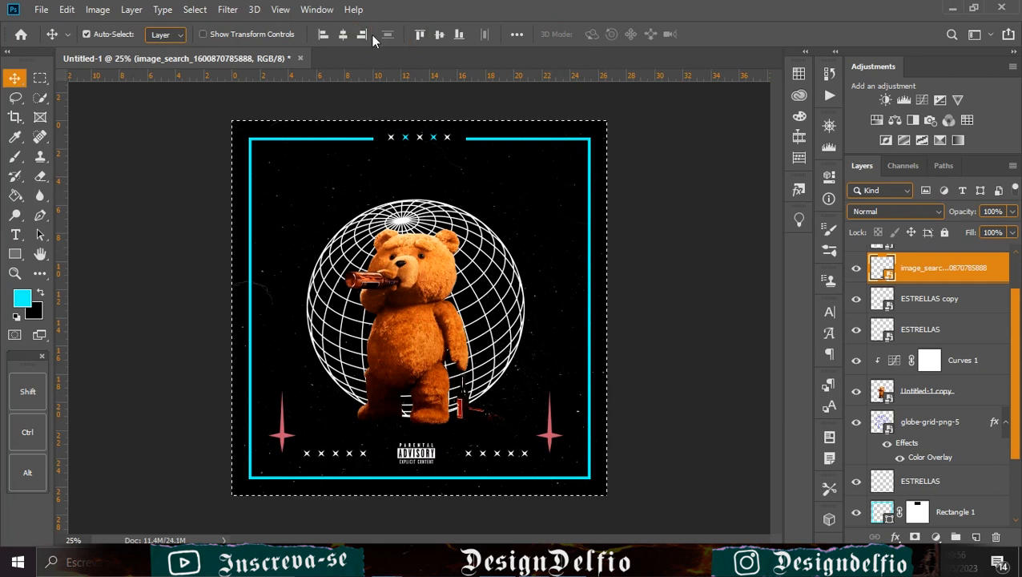
click(343, 34)
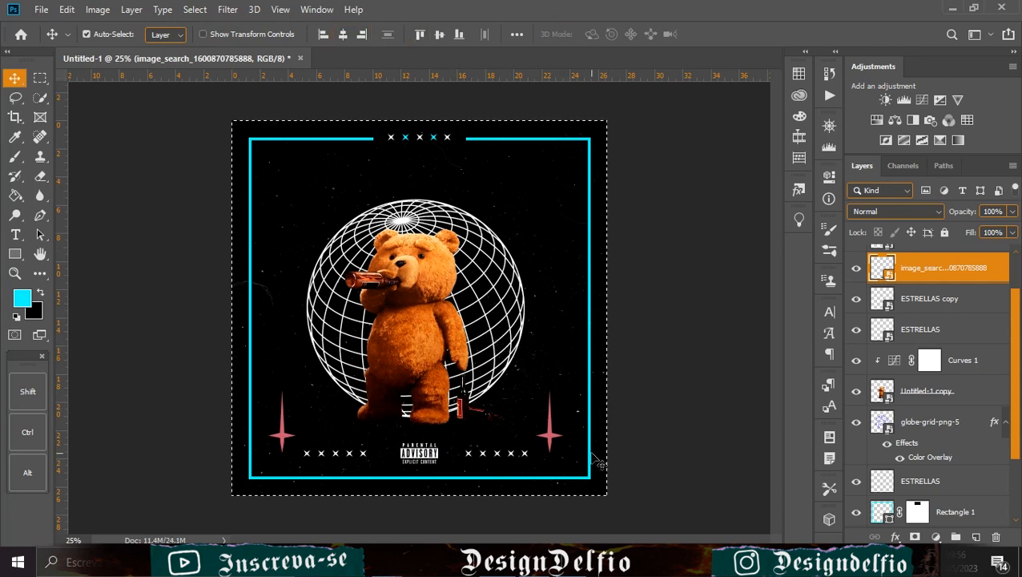
key(ctrl+d)
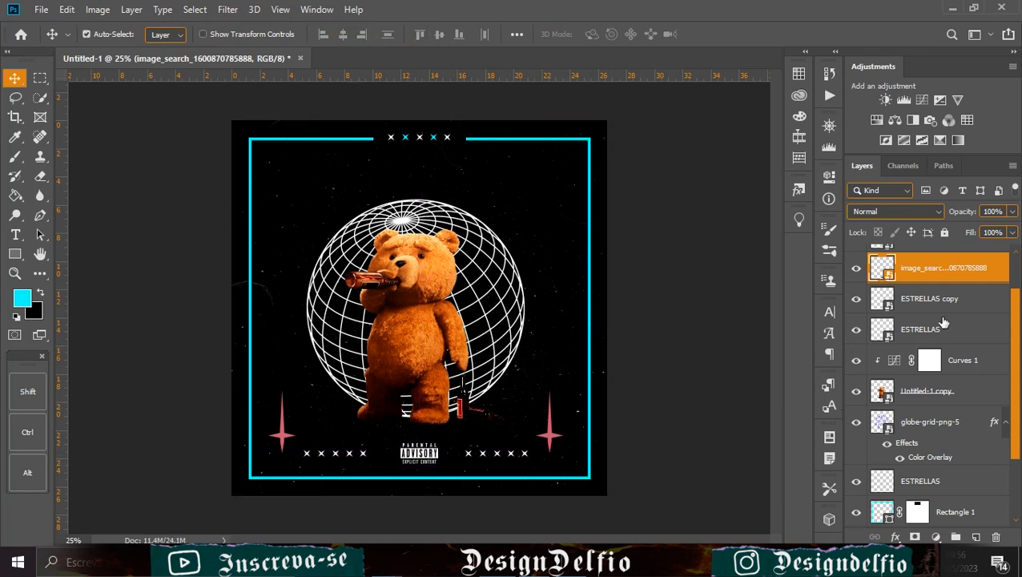
Step: Add a new layer between the globe and the bear and paint a soft black shadow on it behind the bear
click(942, 391)
click(927, 418)
click(974, 537)
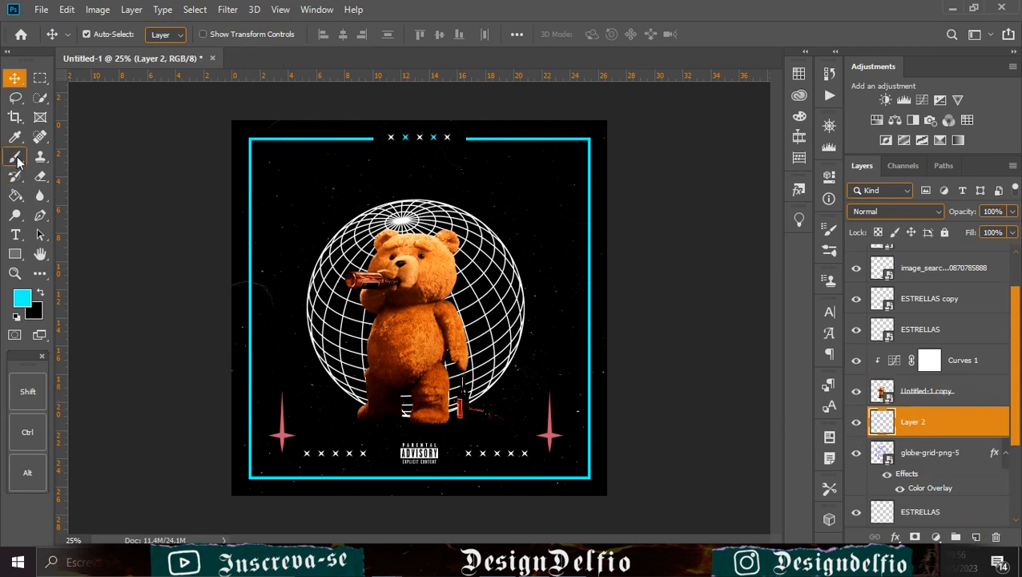
click(15, 156)
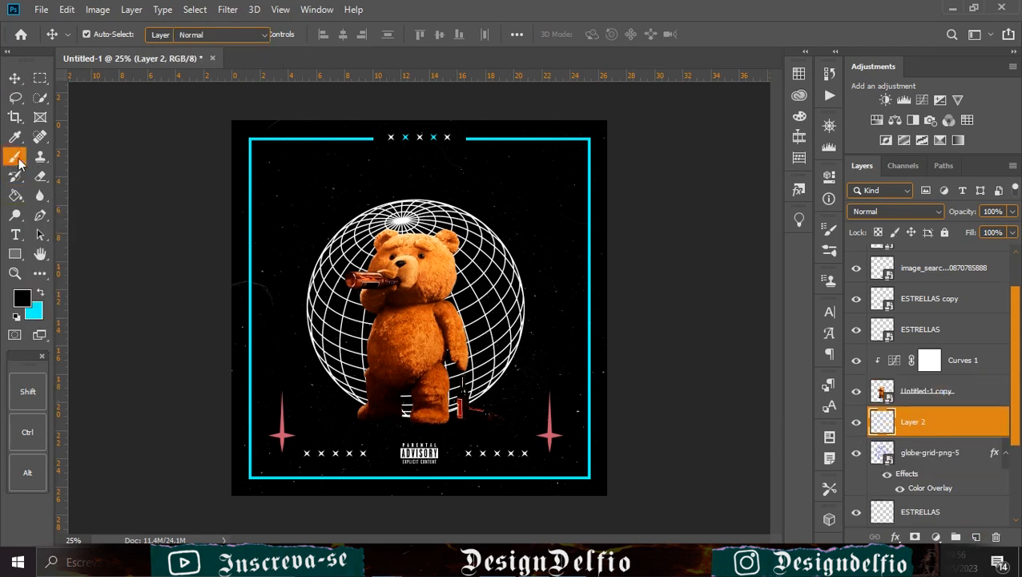
key(ctrl+plus)
right_click(398, 316)
key(Escape)
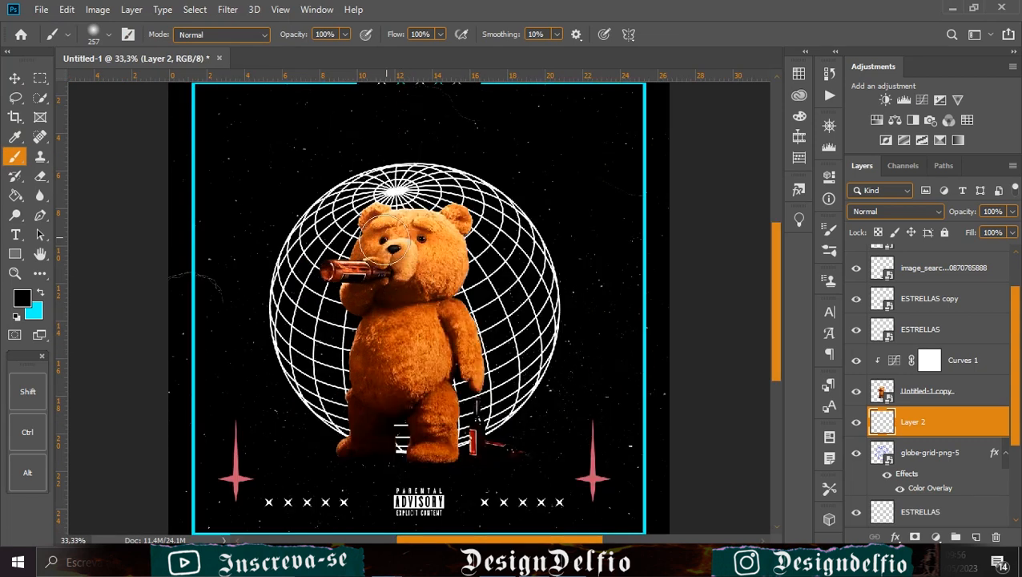
mouse_move(369, 263)
mouse_down()
mouse_move(388, 263)
mouse_move(370, 285)
mouse_move(377, 404)
mouse_move(374, 425)
mouse_move(361, 429)
mouse_move(411, 430)
mouse_move(406, 325)
mouse_up()
click(367, 253)
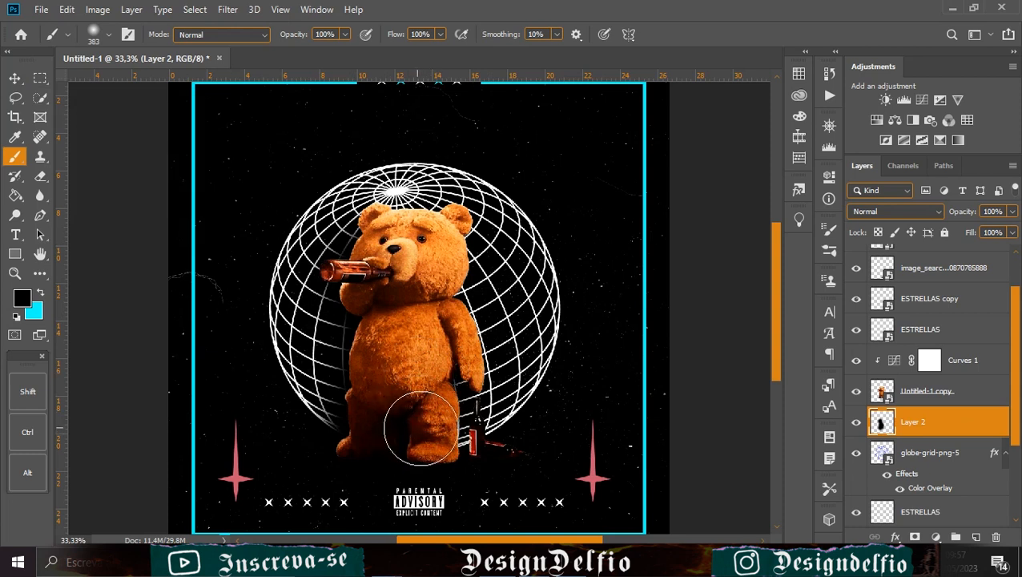
click(17, 81)
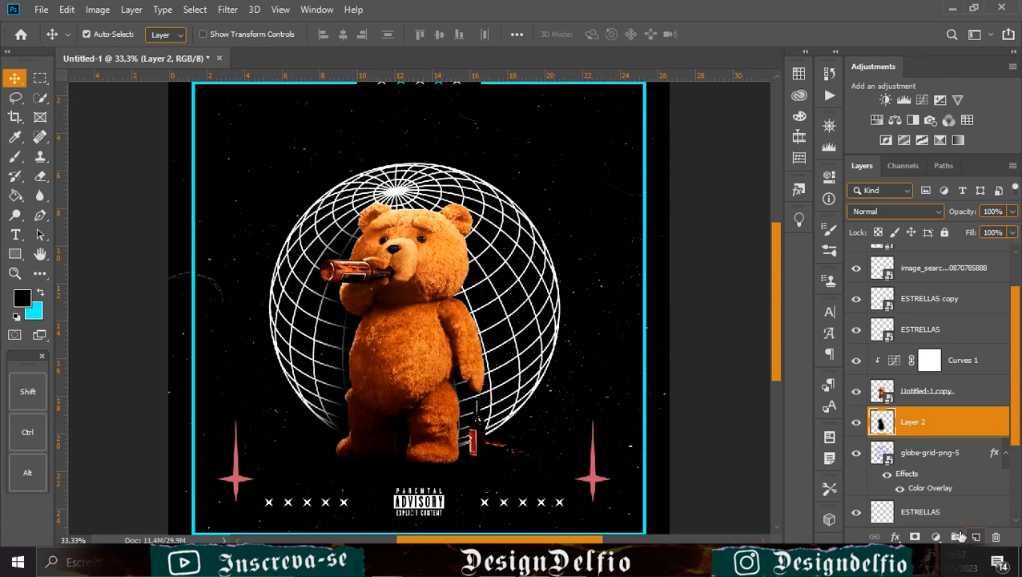
Step: Add a white text layer reading "Inscreva-se" above the globe, at the top of the layer stack
drag(406, 337, 406, 267)
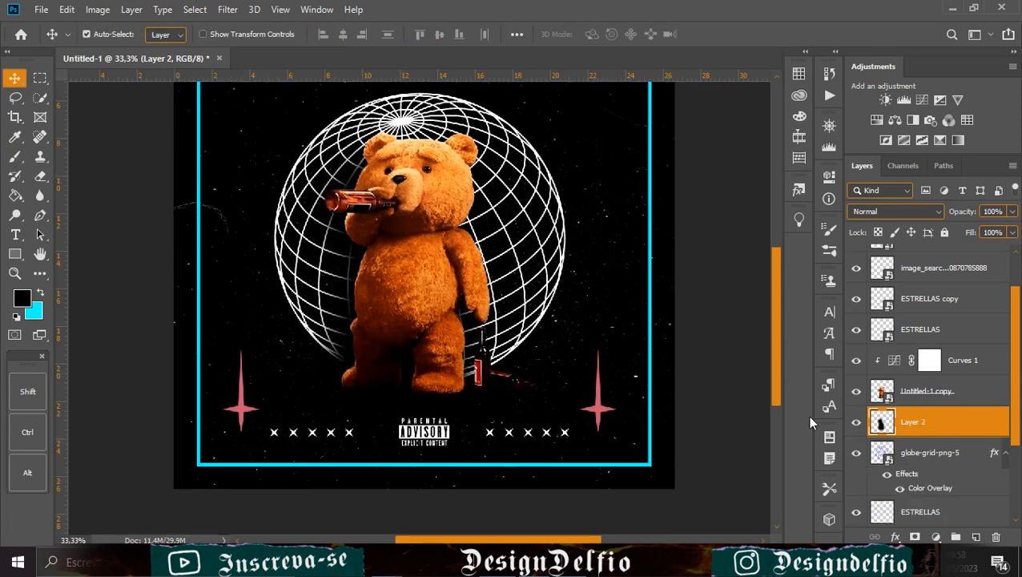
key(ctrl+minus)
scroll(934, 290, up, 2)
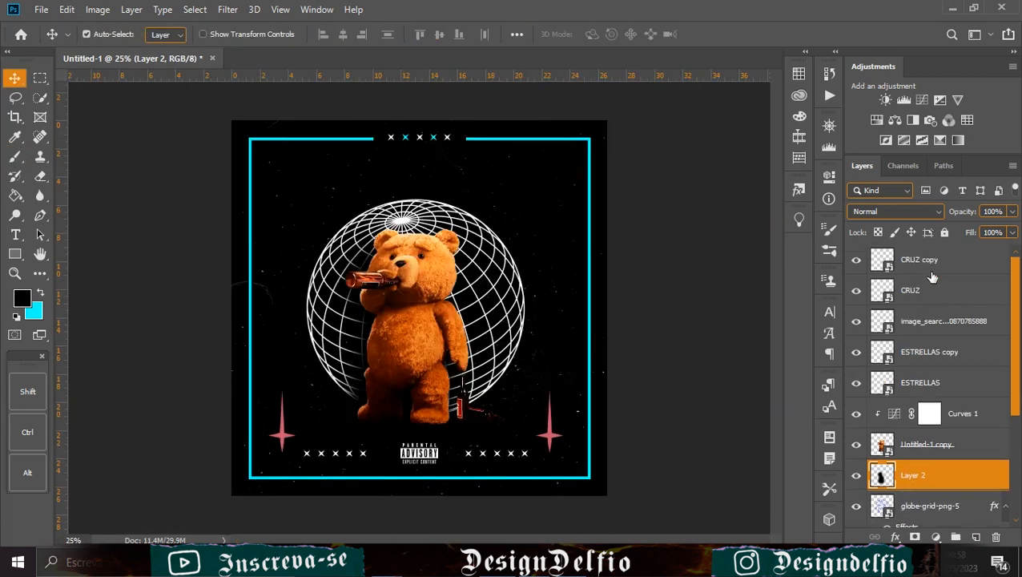
click(933, 273)
click(979, 540)
key(t)
click(318, 188)
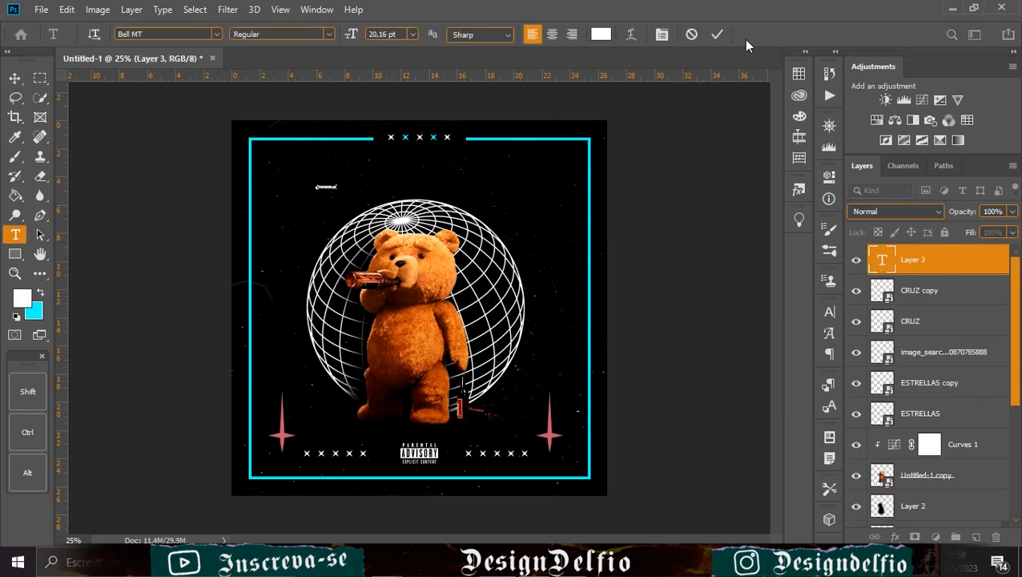
click(722, 33)
Step: Enlarge the Inscreva-se text to about 121.57 pt and position it just above the globe
key(v)
key(ctrl+t)
drag(337, 191, 435, 211)
drag(403, 188, 418, 184)
click(721, 33)
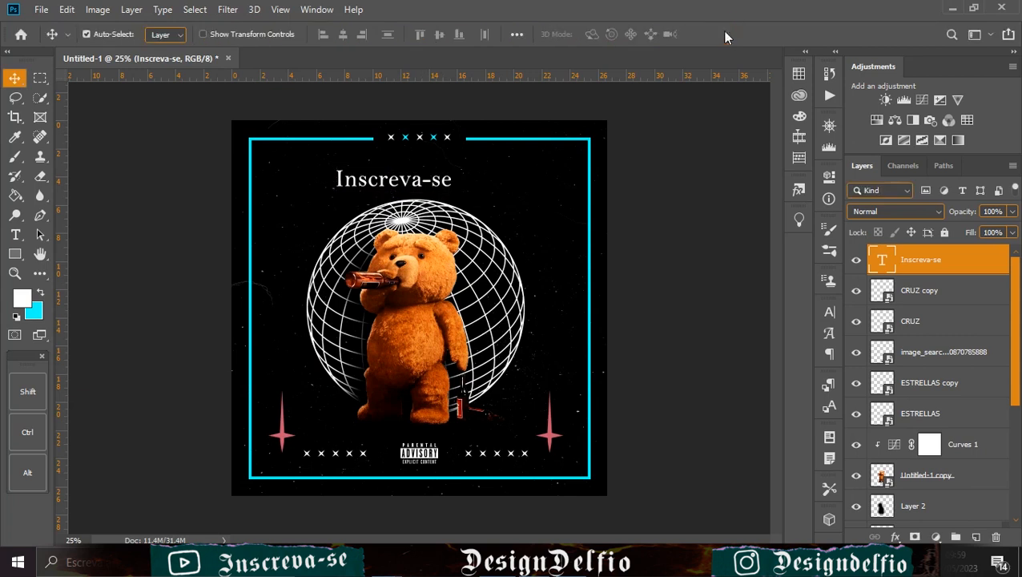
Step: Set the Inscreva-se text's font to Showcard Gothic Regular
click(829, 311)
click(738, 332)
click(865, 52)
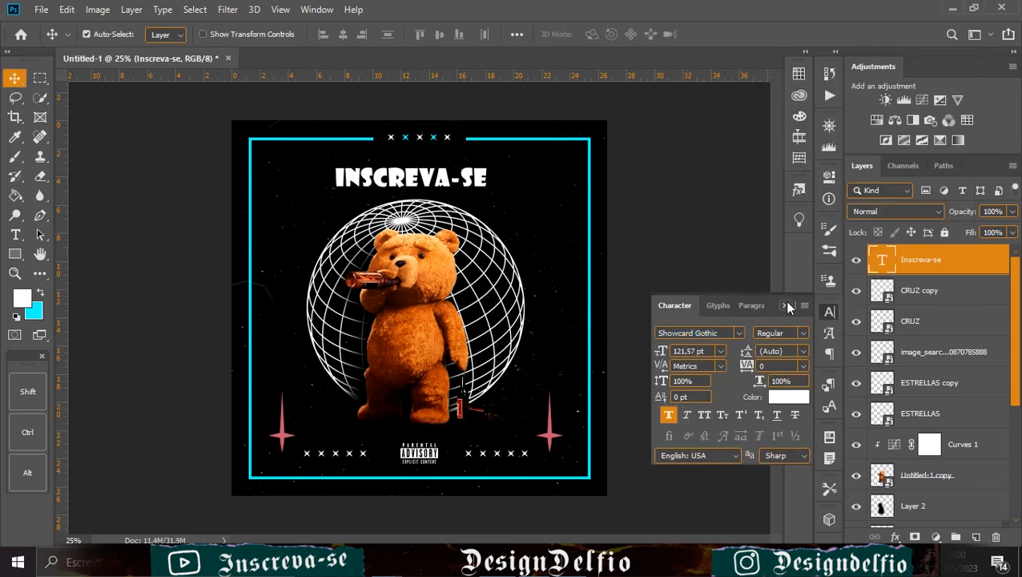
click(784, 305)
Step: Enlarge the Inscreva-se title to about 144.12 pt and reposition it over the globe's upper edge
drag(473, 183, 507, 202)
key(ctrl+t)
drag(335, 187, 325, 187)
key(Return)
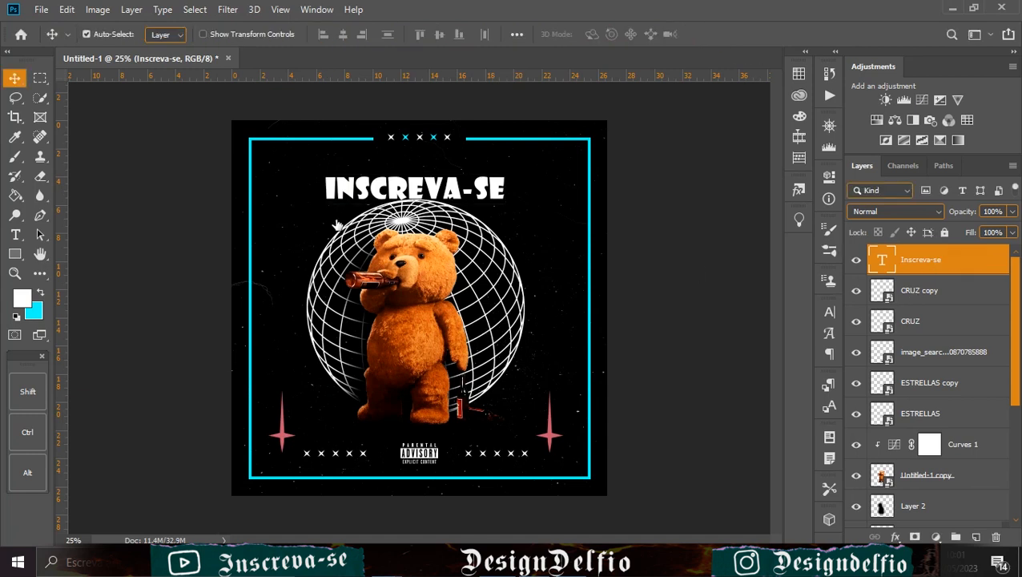
Step: Warp the Inscreva-se title with the Arc Upper style at +50% horizontal bend and move it down over the globe's top
click(22, 234)
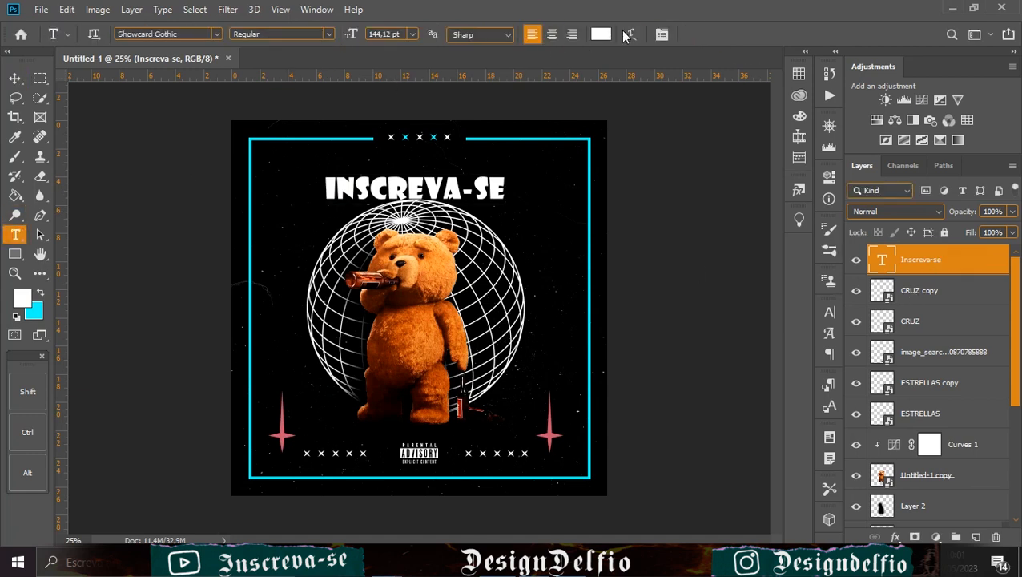
click(628, 34)
click(484, 230)
click(653, 161)
click(657, 235)
drag(455, 183, 457, 214)
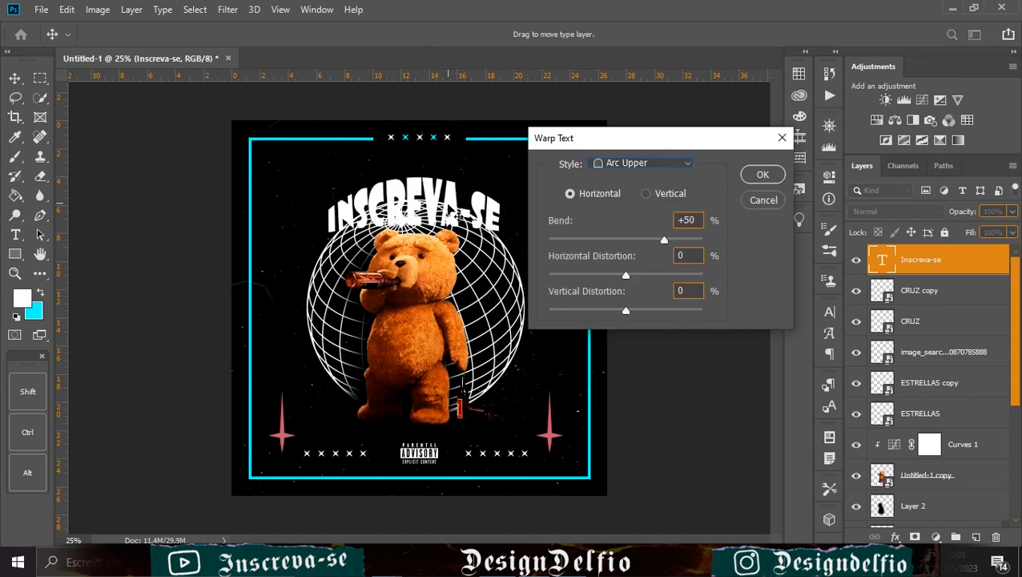
click(762, 175)
click(14, 78)
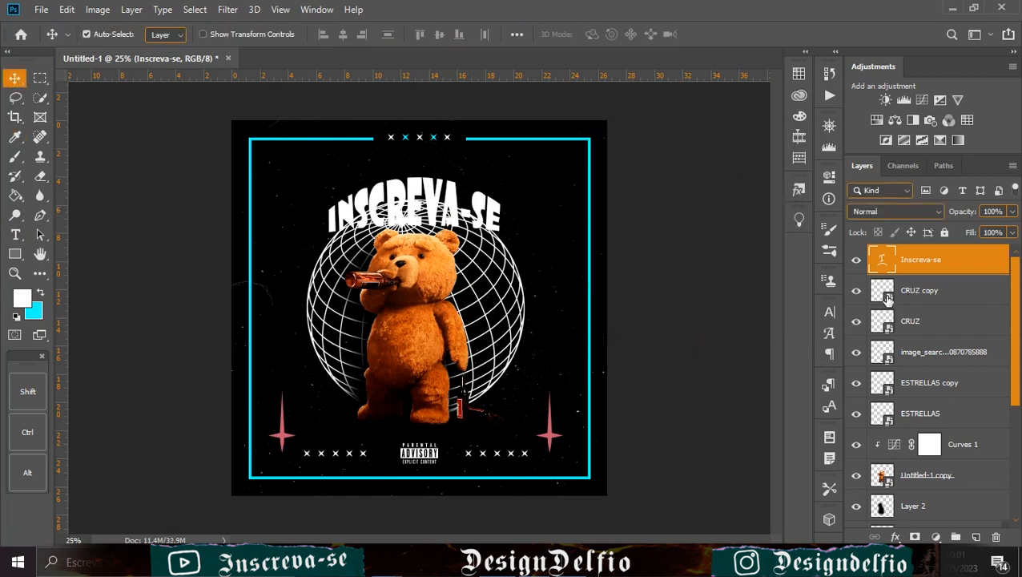
Step: Recolour the Inscreva-se title with the cyan sampled from the frame and nudge it slightly up
click(830, 313)
click(783, 397)
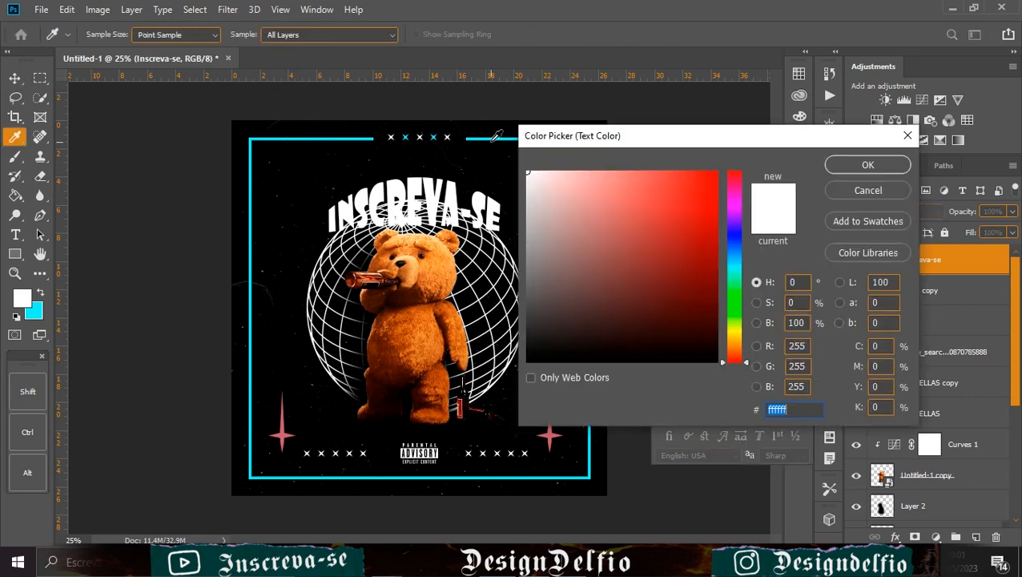
click(505, 140)
click(887, 165)
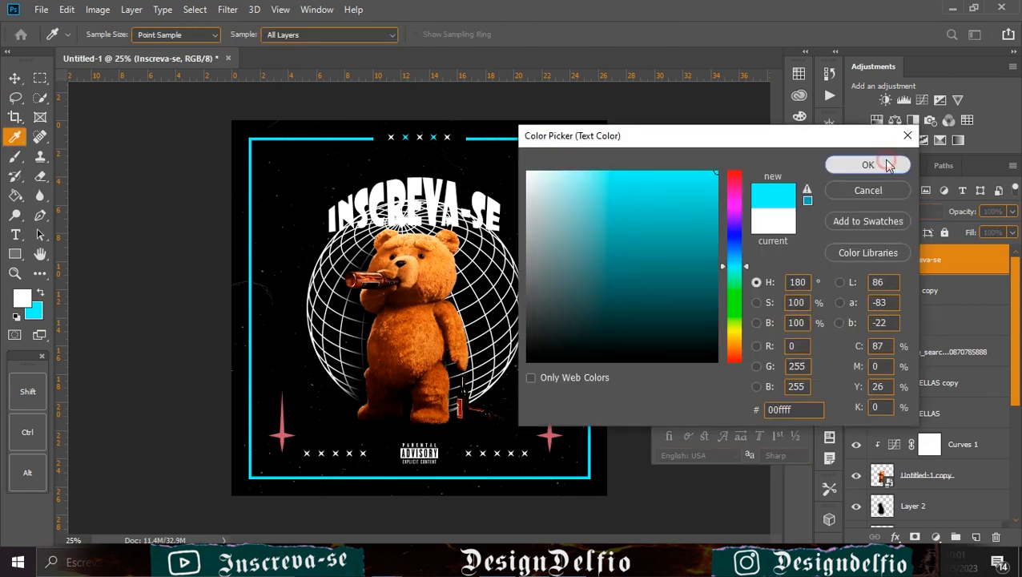
drag(420, 204, 422, 202)
Step: Recolour the letters R and V of the title white and shift the whole title slightly up
click(15, 234)
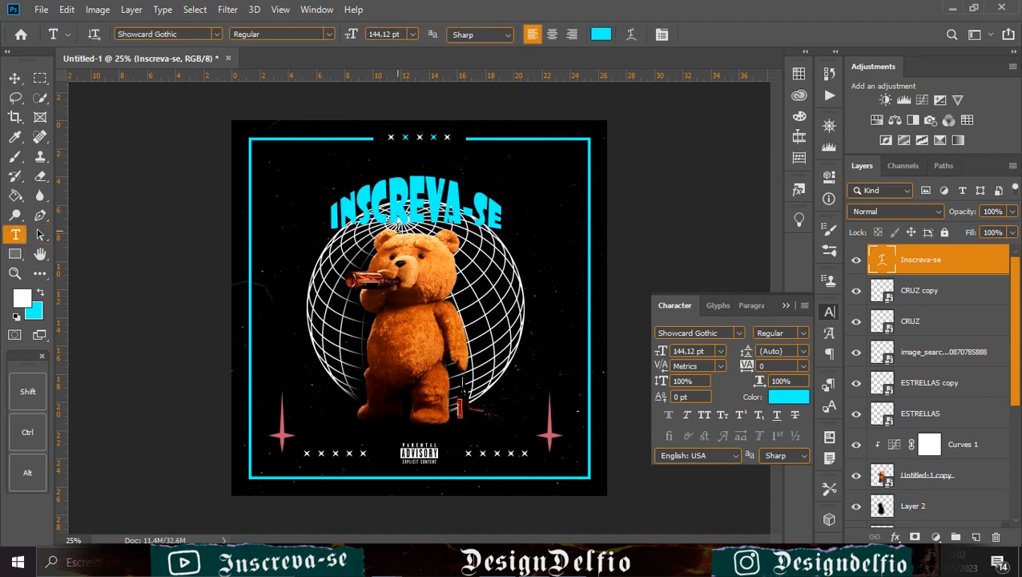
drag(412, 213, 395, 210)
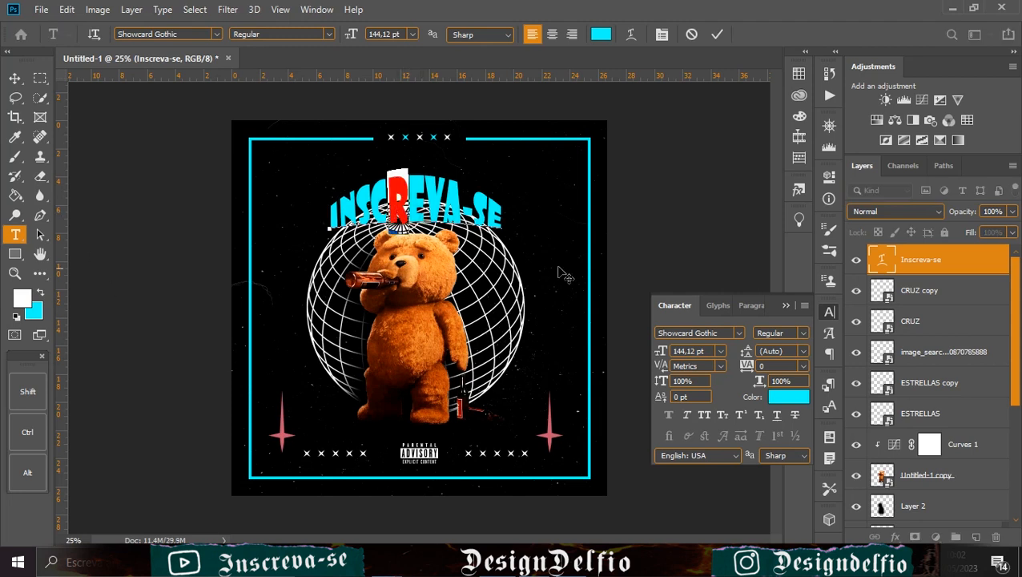
click(789, 396)
click(532, 174)
click(848, 165)
drag(440, 196, 419, 198)
click(788, 397)
drag(632, 175, 369, 123)
click(847, 168)
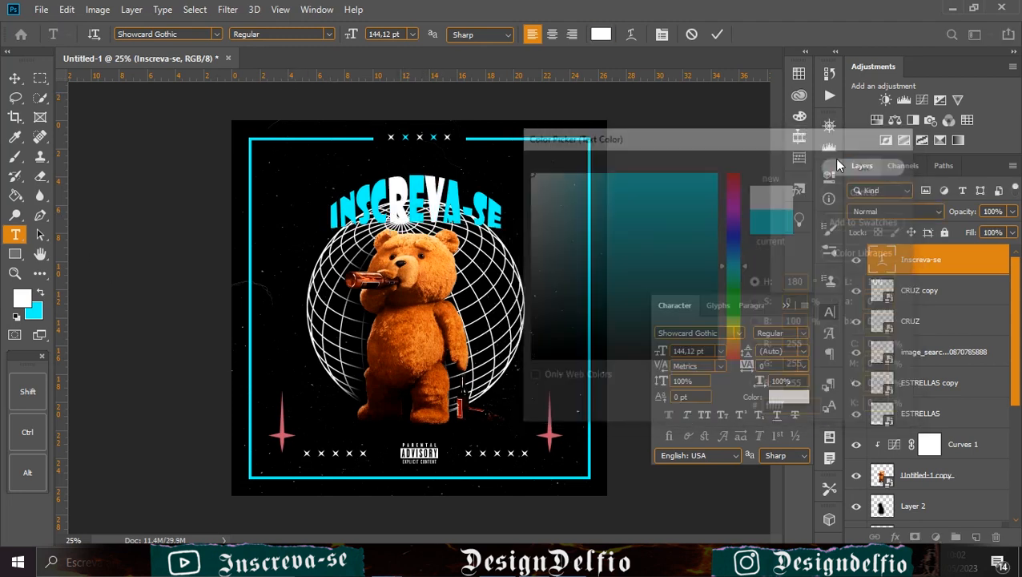
key(ctrl+Return)
key(v)
click(786, 304)
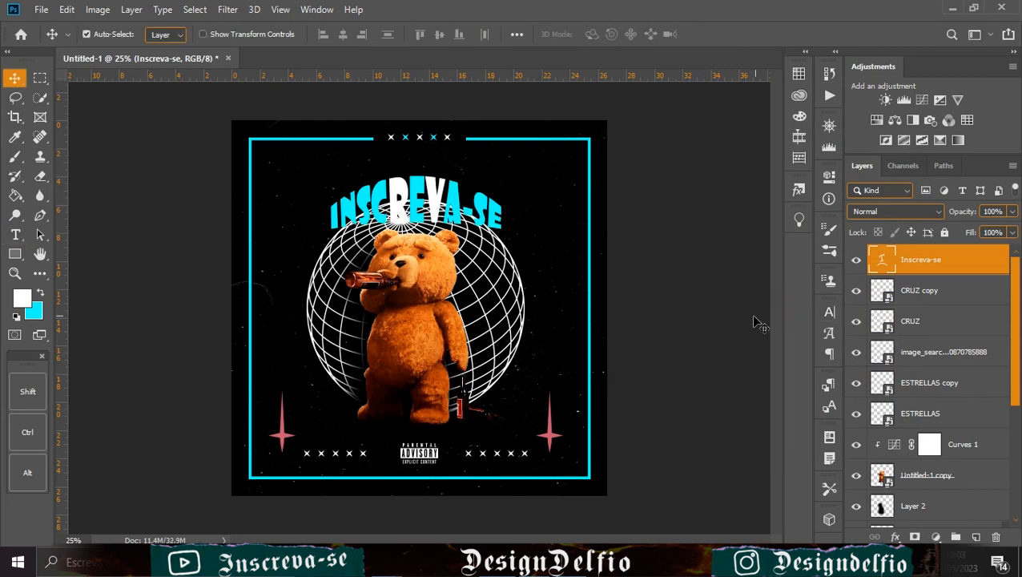
drag(441, 215, 434, 202)
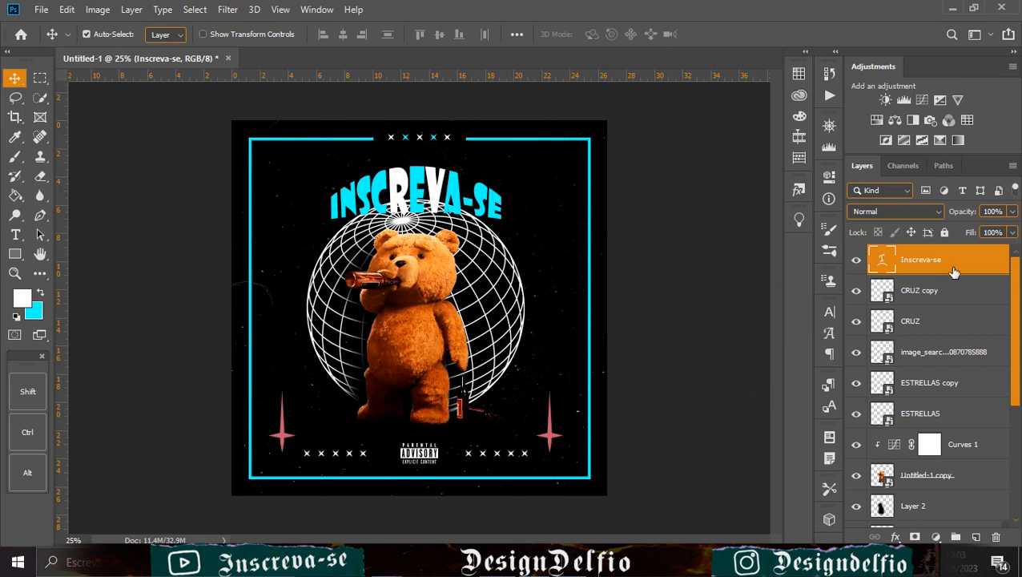
Step: Duplicate the Inscreva-se title and apply a Gaussian Blur with a 144.6-pixel radius to the copy as a smart object
key(ctrl+j)
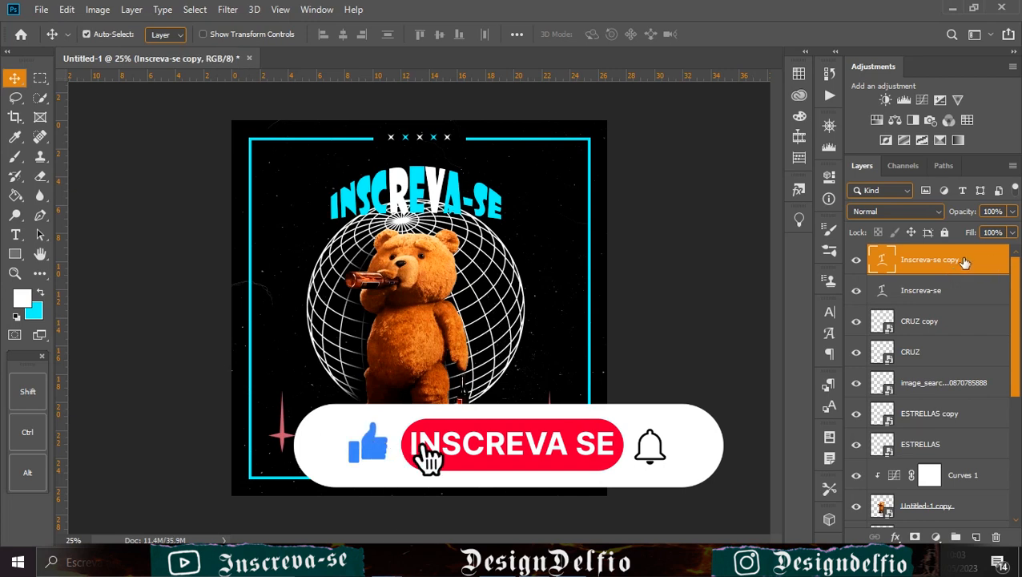
click(227, 9)
mouse_move(296, 181)
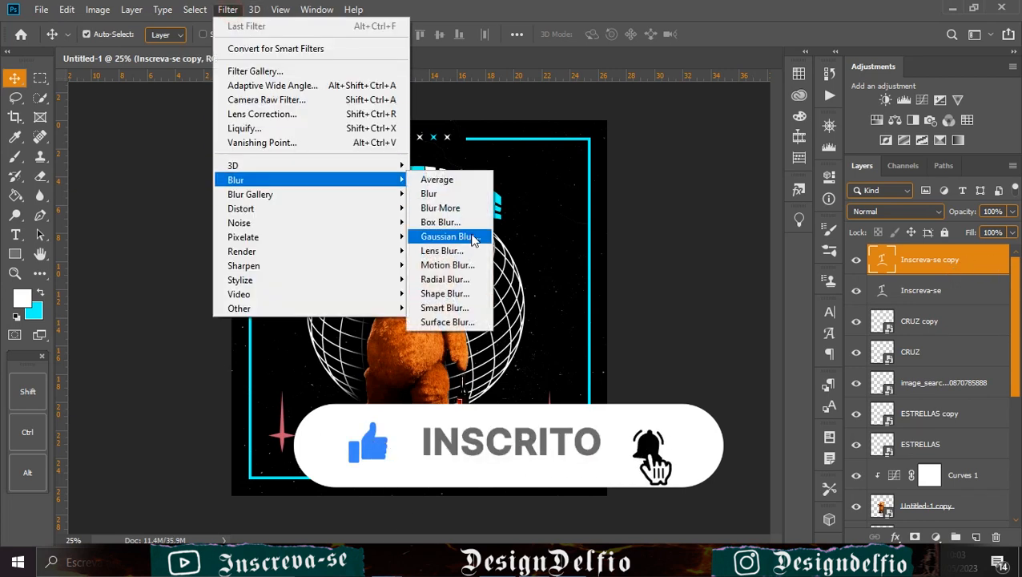
click(448, 237)
click(463, 216)
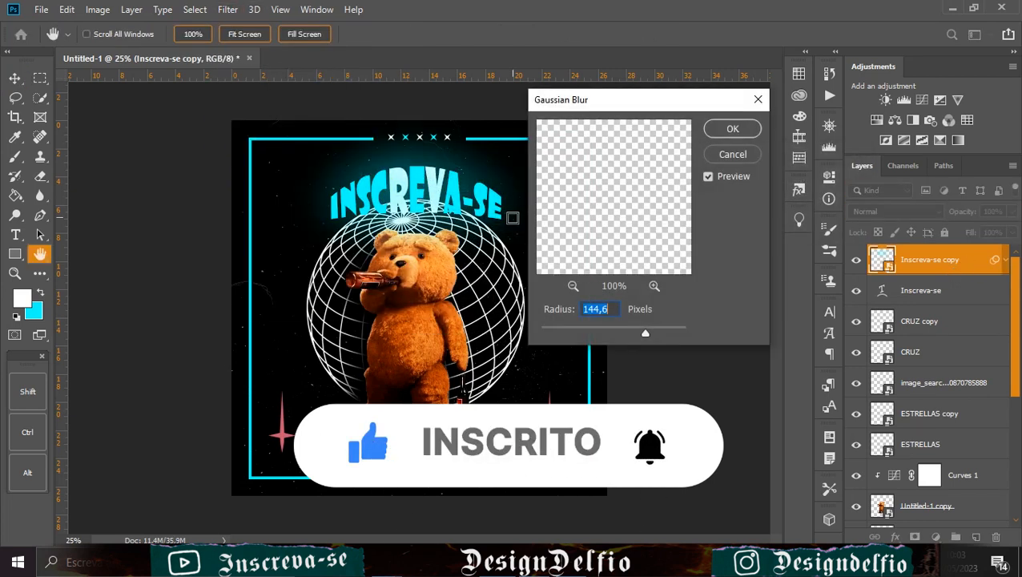
click(733, 129)
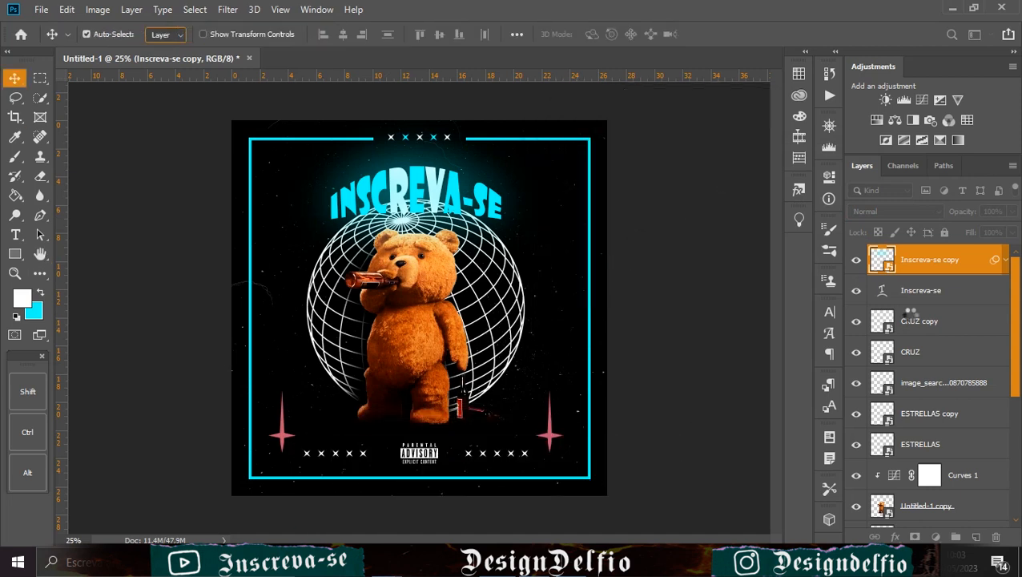
Step: Move the blurred title copy beneath the original Inscreva-se layer and reconfirm its Gaussian Blur at 144.6 pixels
drag(961, 264, 897, 324)
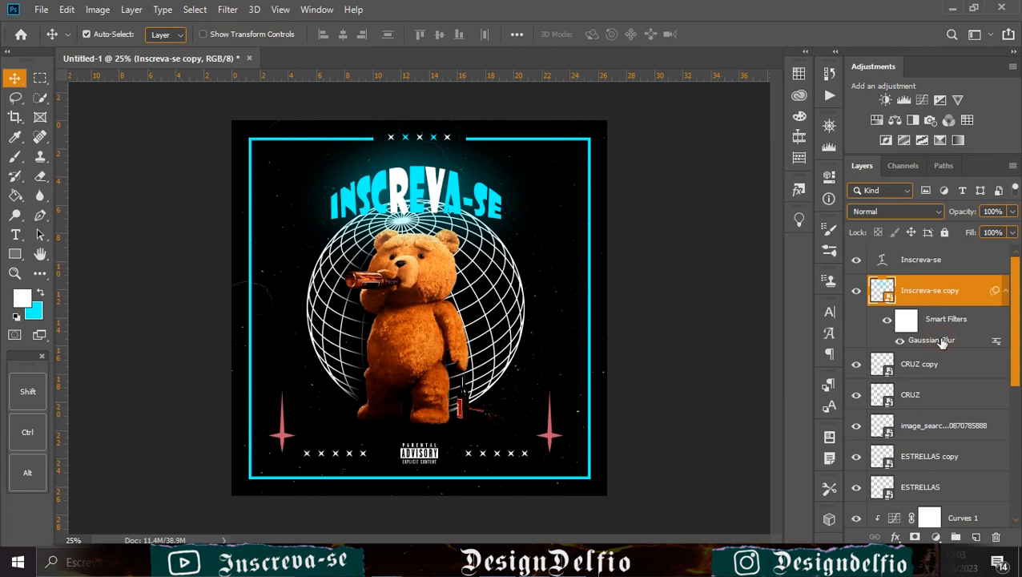
double_click(937, 340)
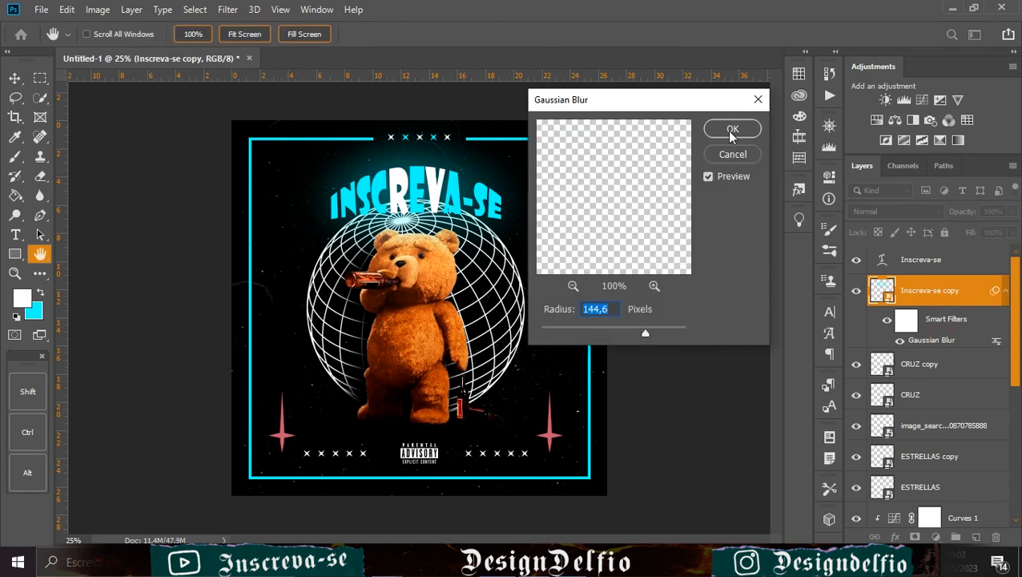
click(731, 133)
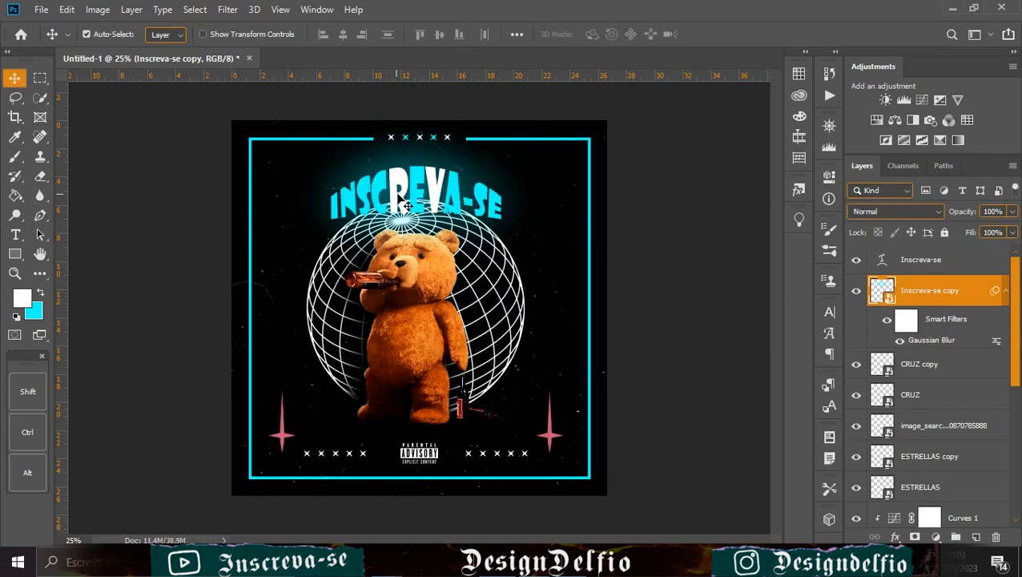
Step: Select the bear, its shadow Layer 2 and the globe grid layer together and nudge them slightly down
click(432, 260)
ctrl+click(917, 382)
click(857, 415)
click(856, 414)
ctrl+click(927, 414)
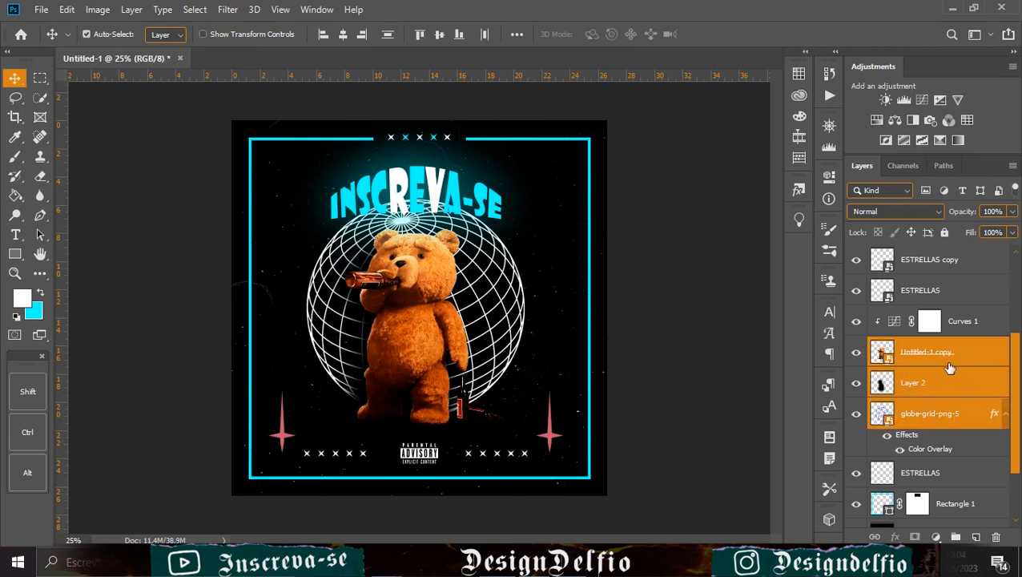
key(Down)
key(Down)
key(Down)
key(Down)
key(Down)
key(Down)
key(Down)
key(Down)
key(Down)
key(Down)
key(Down)
key(Down)
key(Down)
key(Down)
key(Down)
key(Down)
key(Down)
key(Down)
key(Down)
key(Down)
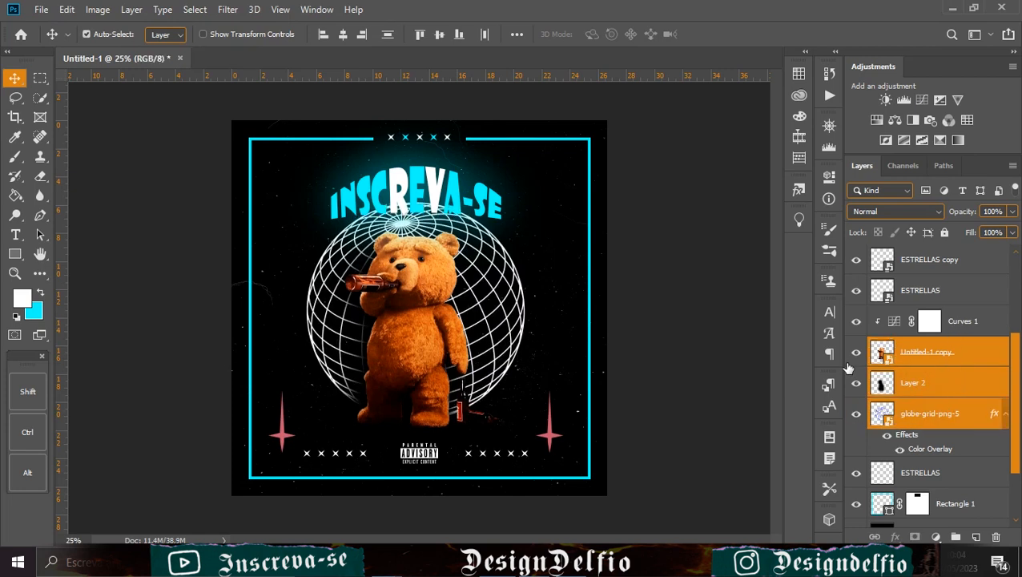
Step: Nudge the selected bear, its shadow Layer 2 and the globe grid a little further down the canvas
key(Down)
key(Down)
key(Down)
key(Down)
key(Down)
key(Down)
key(Down)
key(Down)
key(Down)
key(Down)
key(Down)
key(Down)
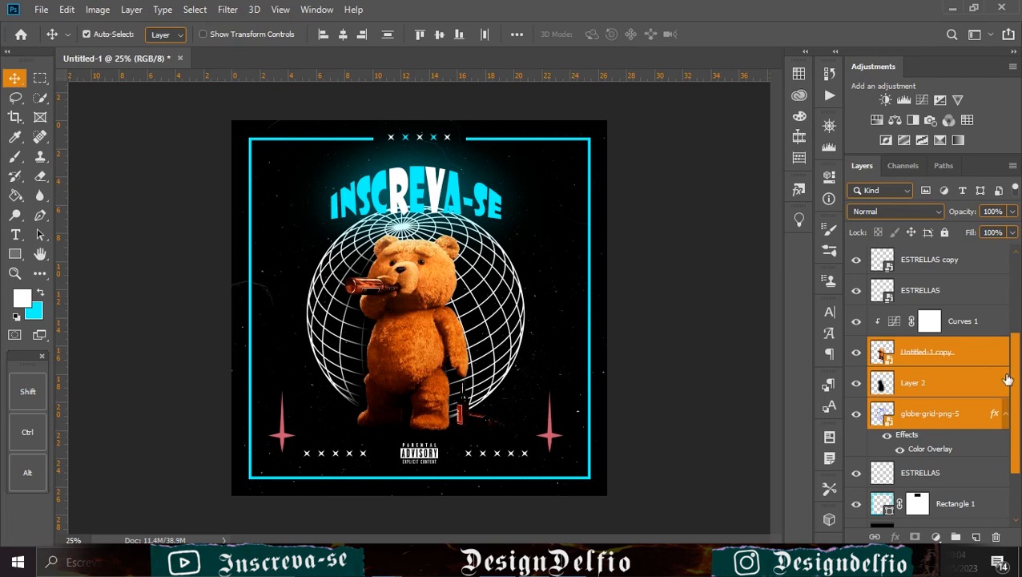
click(966, 356)
Step: Add a Color Overlay in the frame's cyan, 00ffff, to the lower-left four-pointed star on the CRUZ layer
click(287, 440)
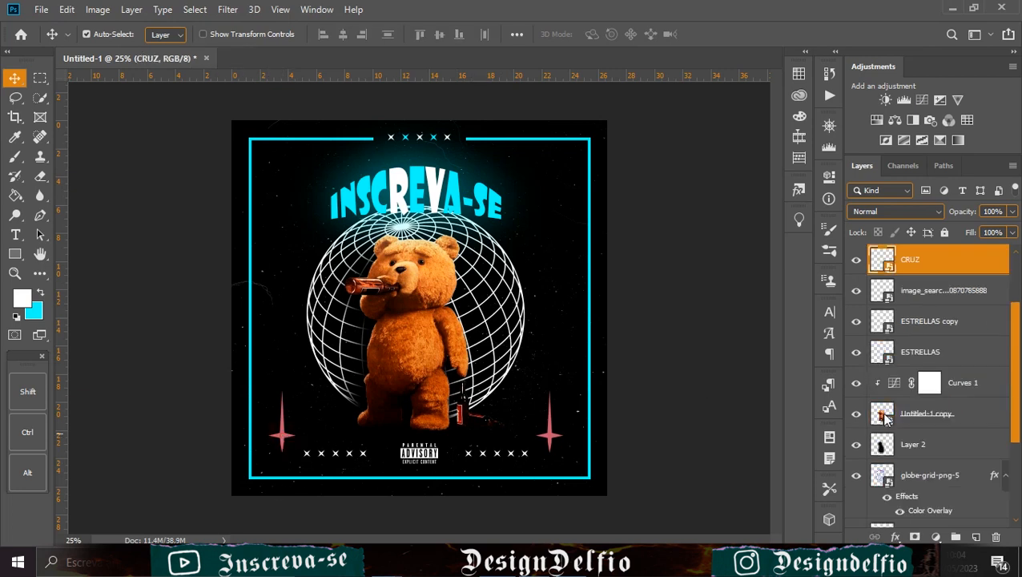
double_click(942, 268)
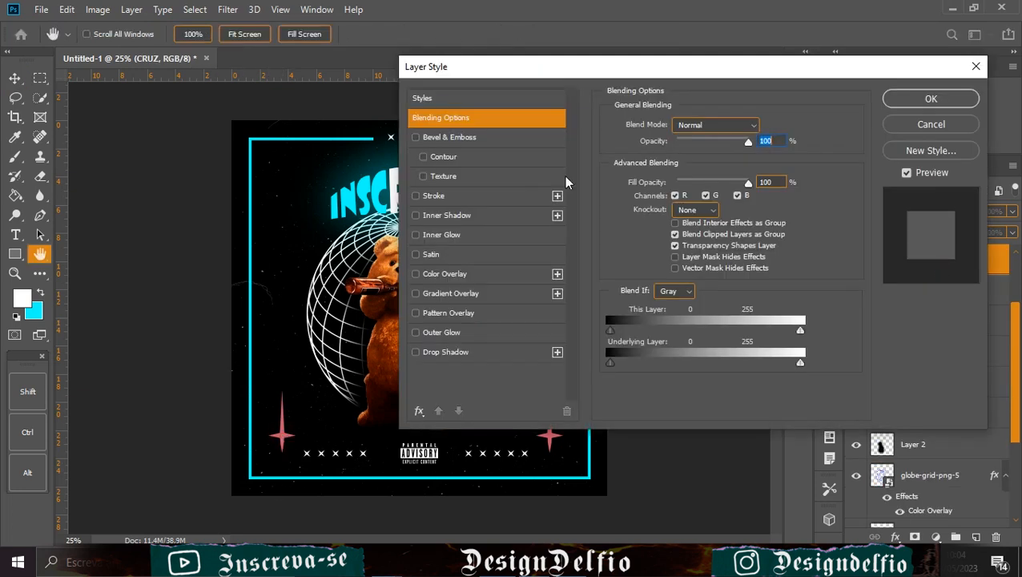
click(441, 274)
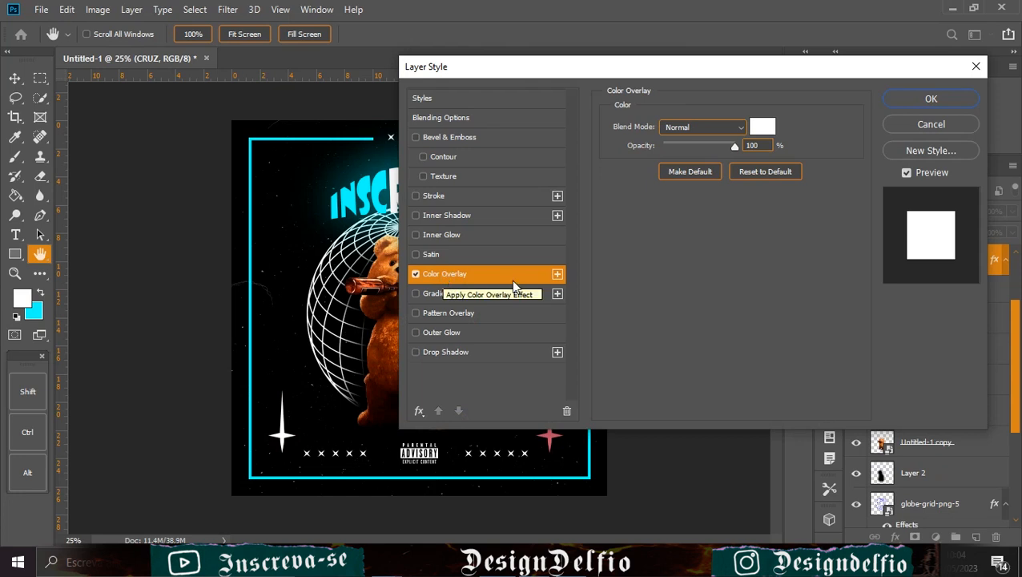
click(761, 131)
click(251, 289)
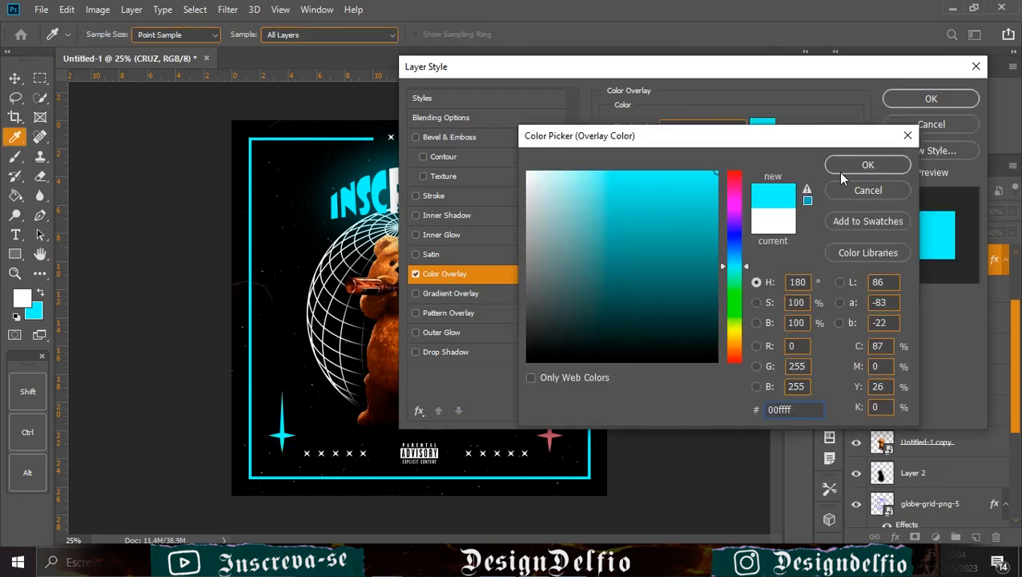
click(867, 164)
click(931, 99)
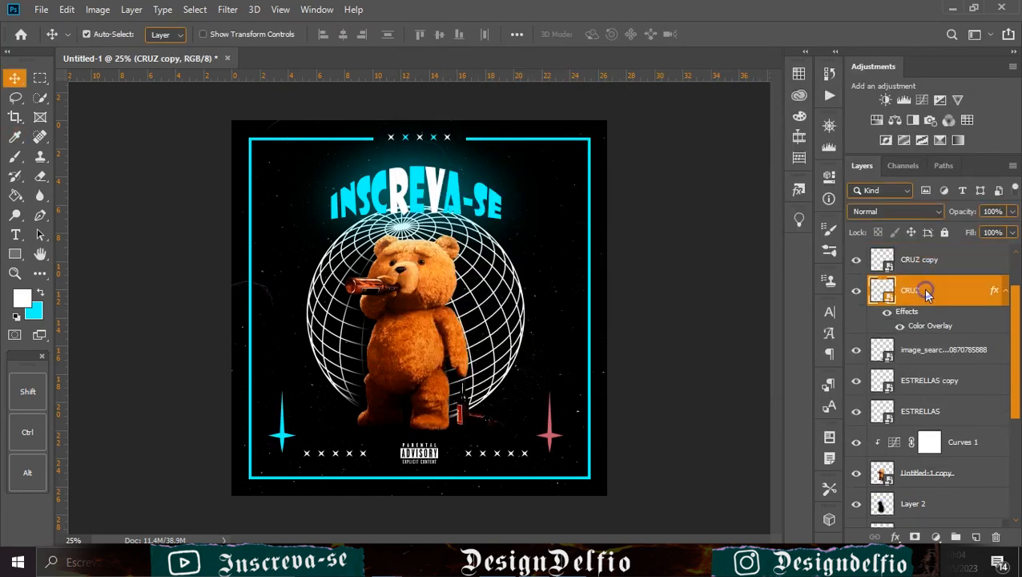
Step: Copy the layer style of CRUZ and paste it onto CRUZ copy, the lower-right star
right_click(929, 290)
click(773, 378)
right_click(934, 264)
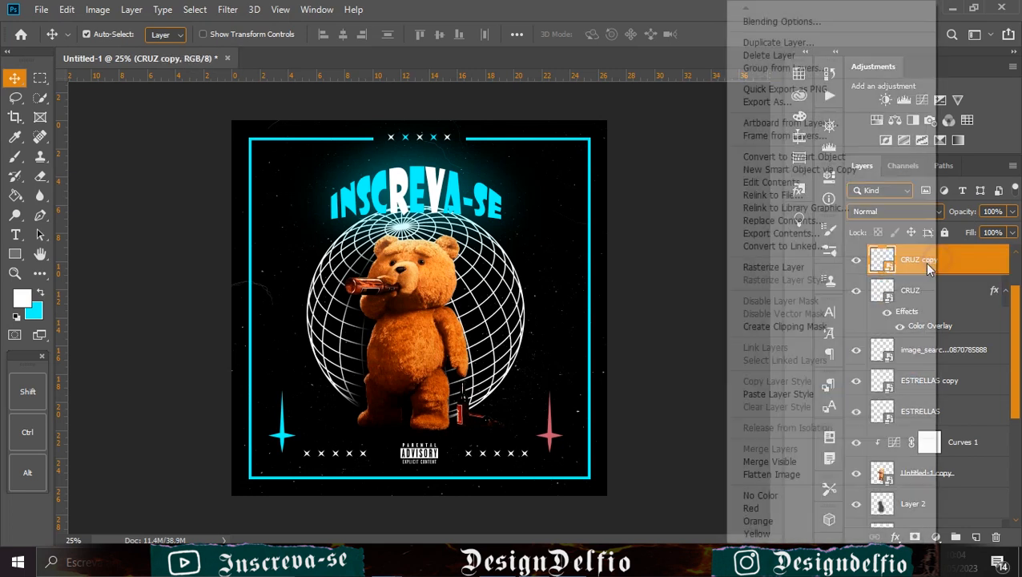
click(773, 392)
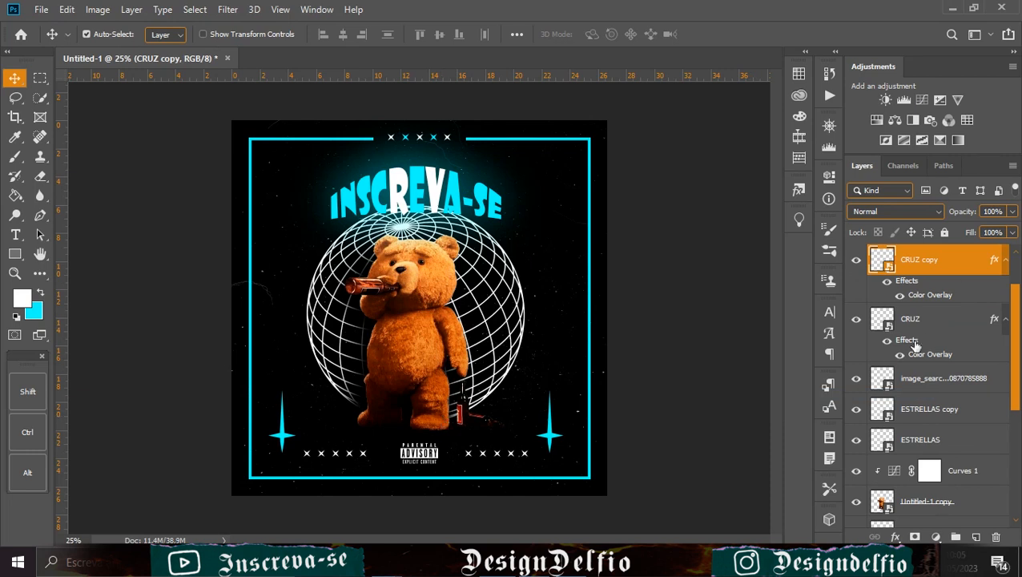
Step: Rasterize the row of small crosses left of the advisory label and fill its second and fourth crosses with cyan
scroll(953, 392, up, 2)
click(929, 265)
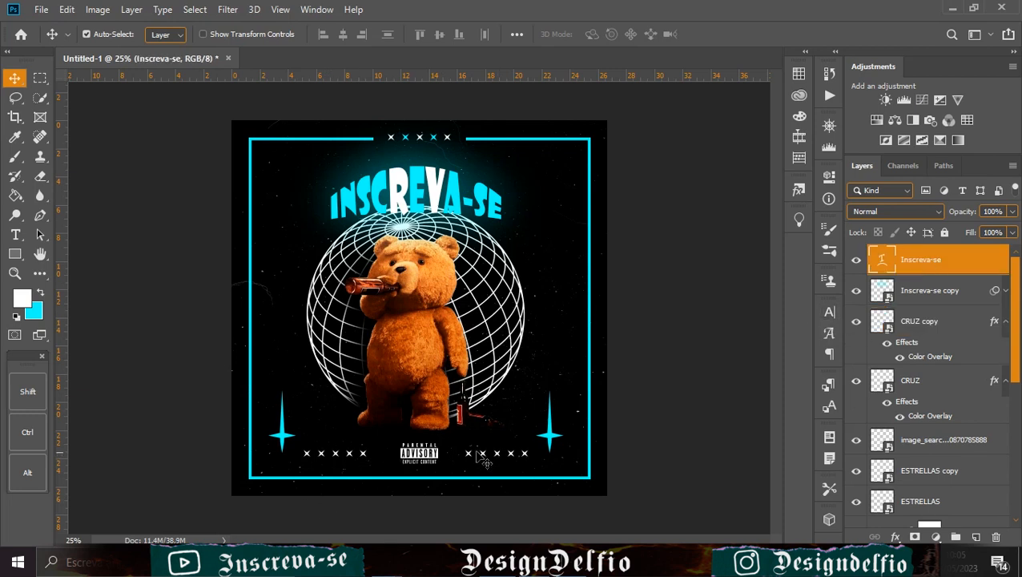
click(333, 456)
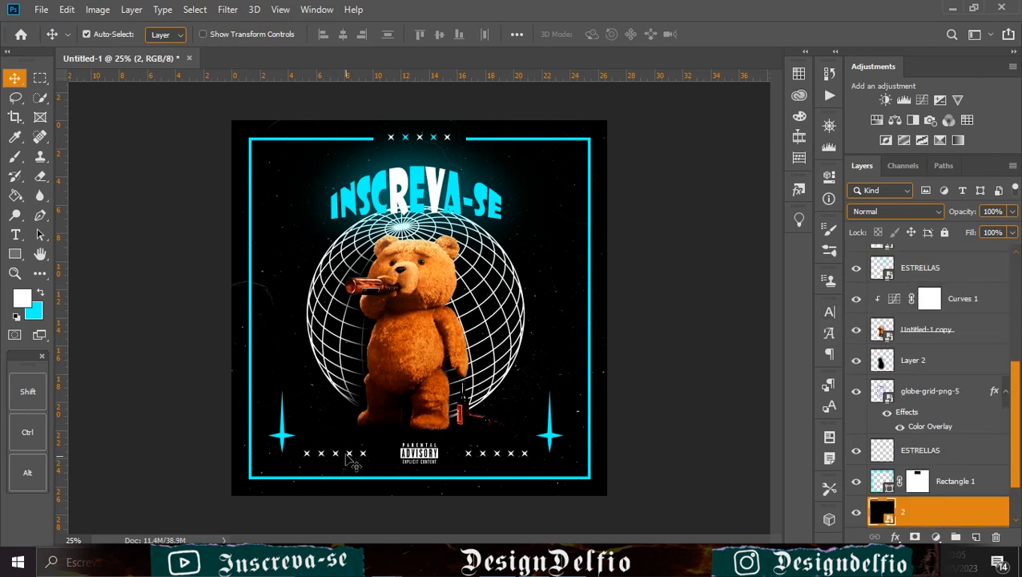
click(353, 458)
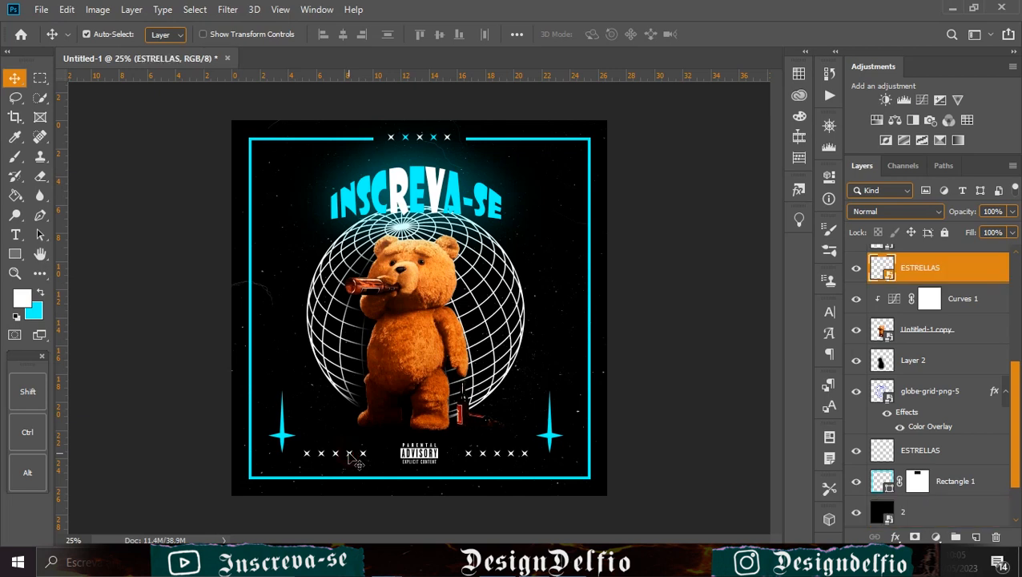
key(ctrl+plus)
key(ctrl+plus)
key(ctrl+plus)
key(ctrl+plus)
drag(349, 453, 501, 281)
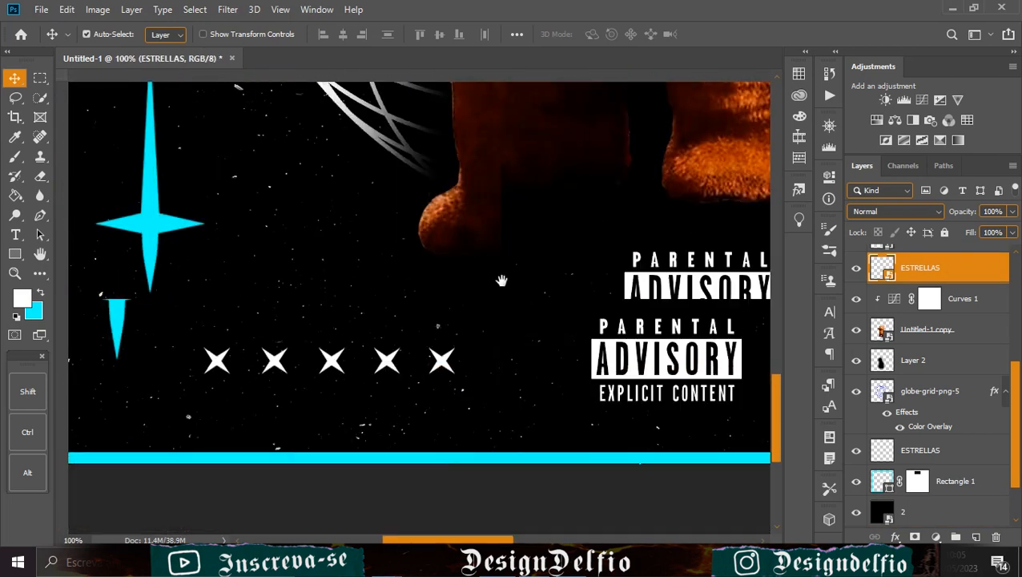
click(494, 286)
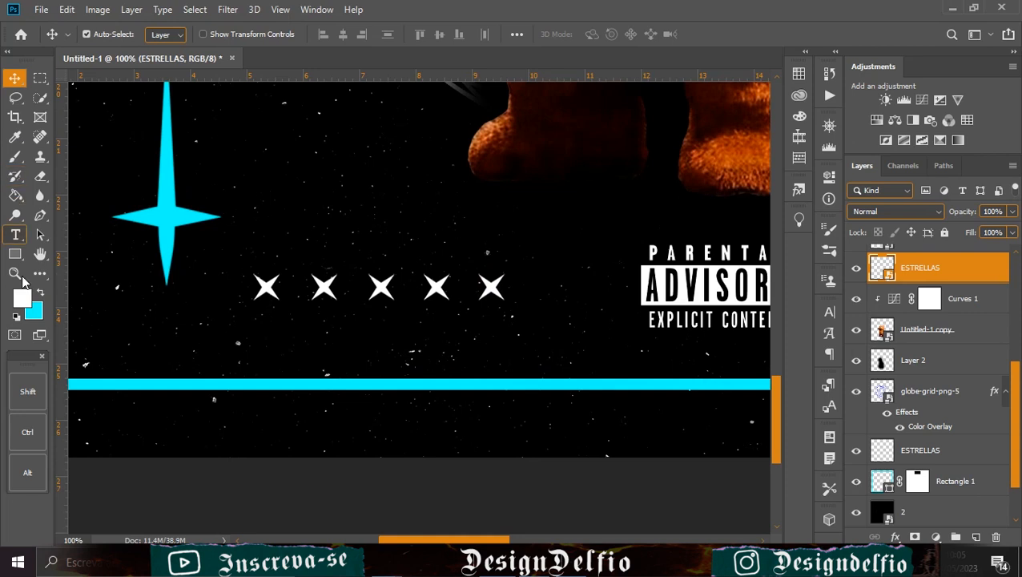
click(40, 293)
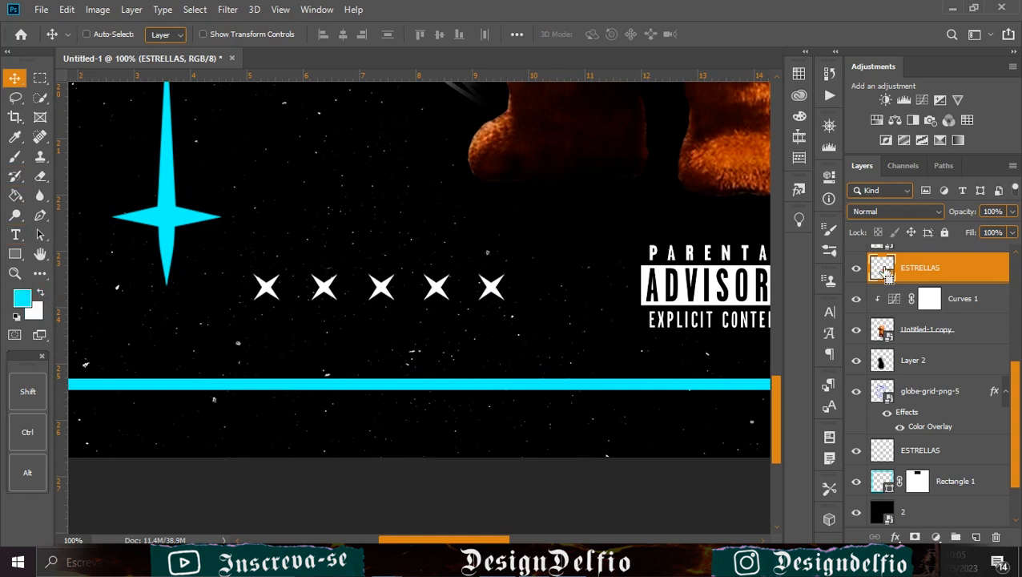
key(g)
click(322, 286)
click(487, 229)
click(322, 286)
click(441, 290)
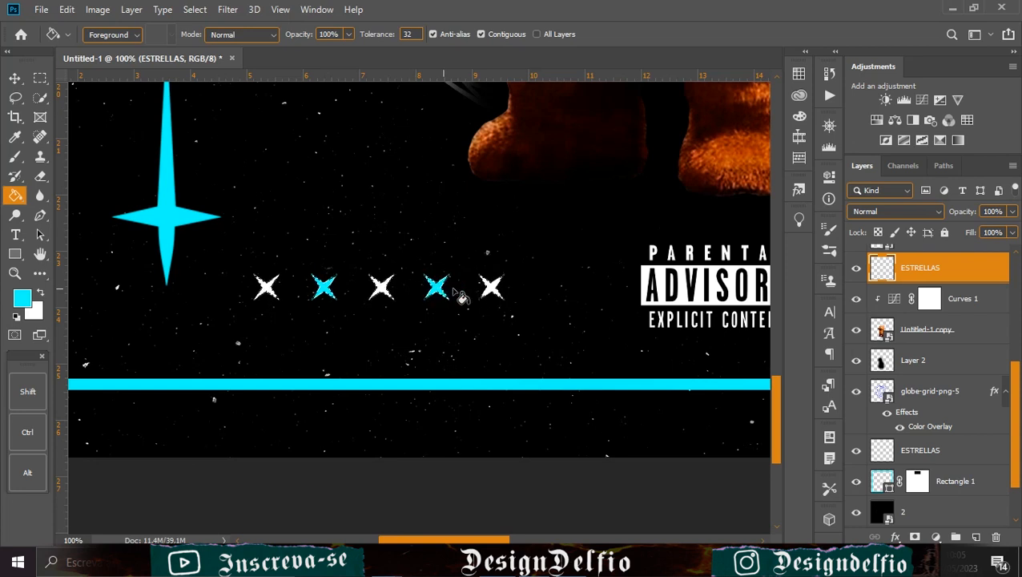
Step: Rasterize ESTRELLAS copy, the cross row right of the advisory label, and fill its second and fourth crosses with cyan
drag(548, 331, 339, 327)
drag(536, 311, 280, 317)
key(ctrl+r)
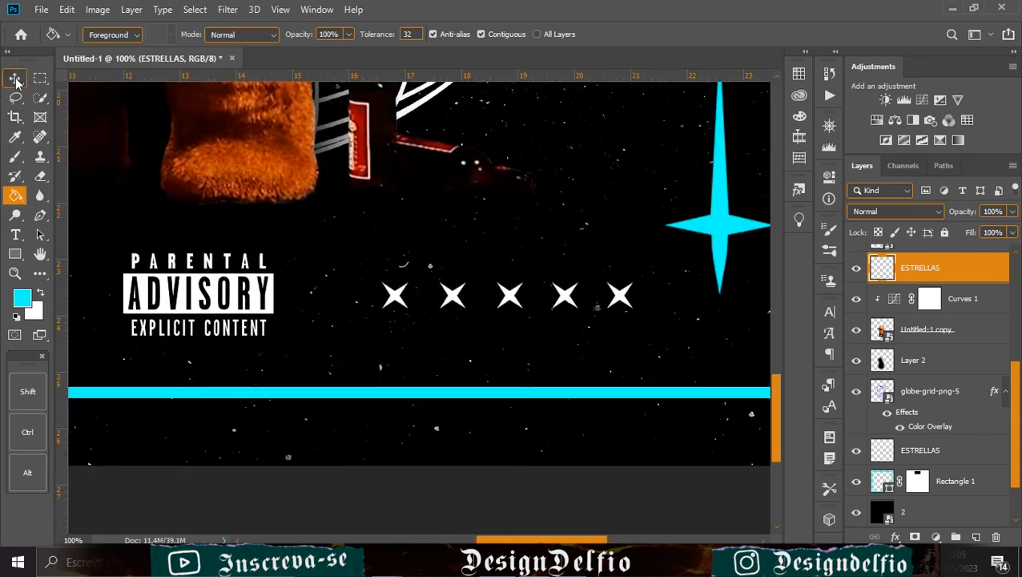
key(v)
key(ctrl+j)
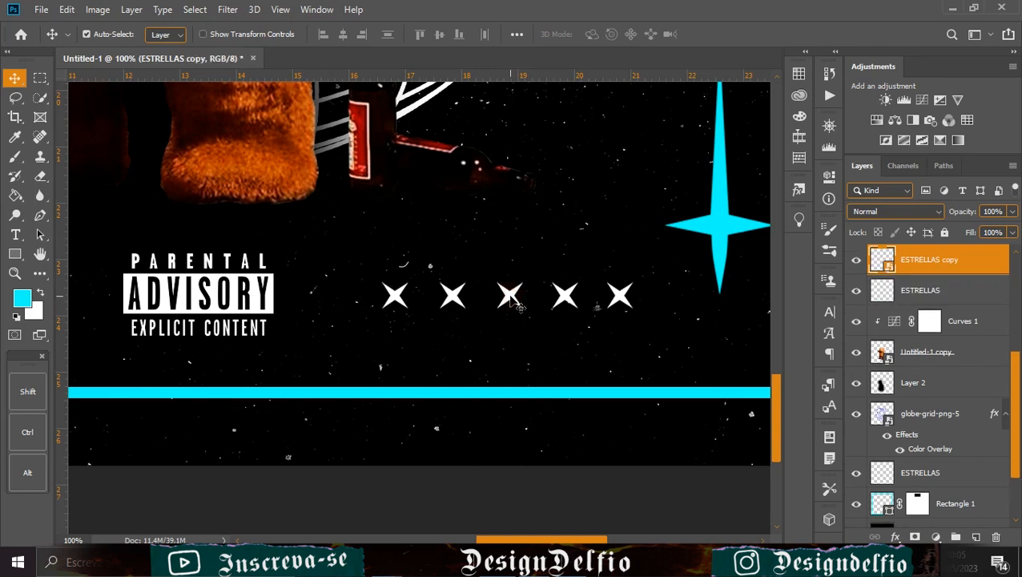
click(14, 196)
click(455, 305)
key(Escape)
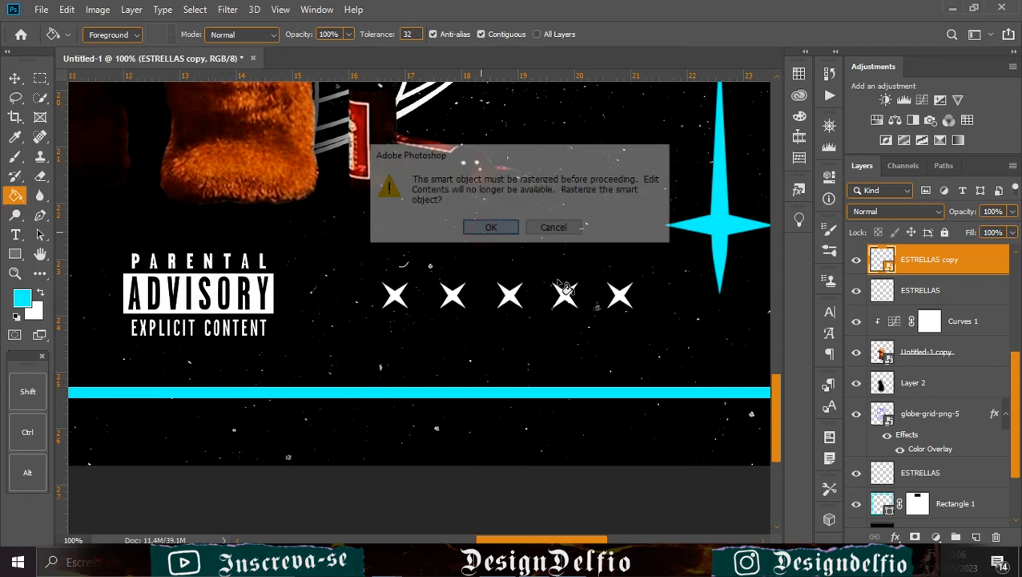
click(453, 299)
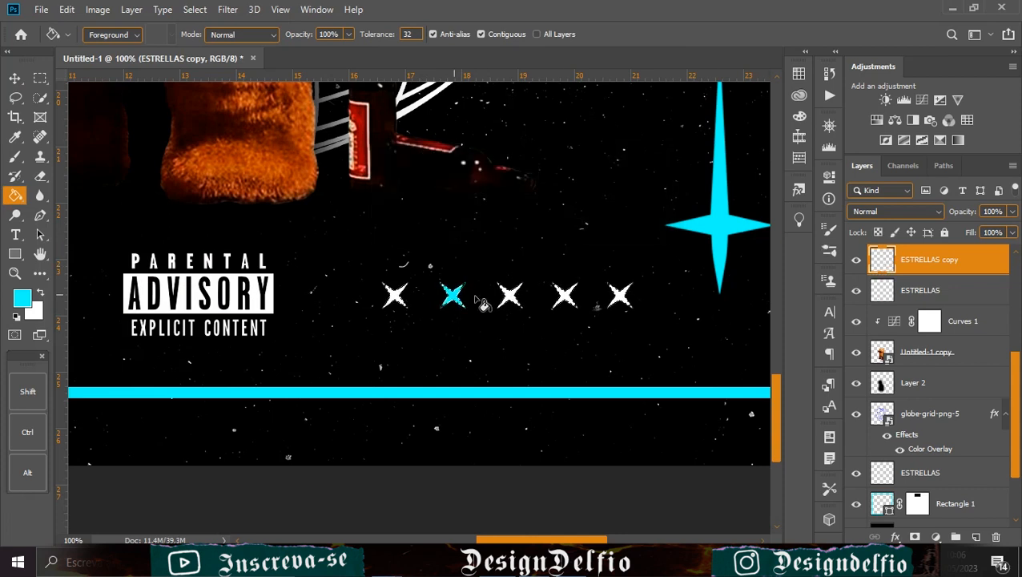
click(565, 299)
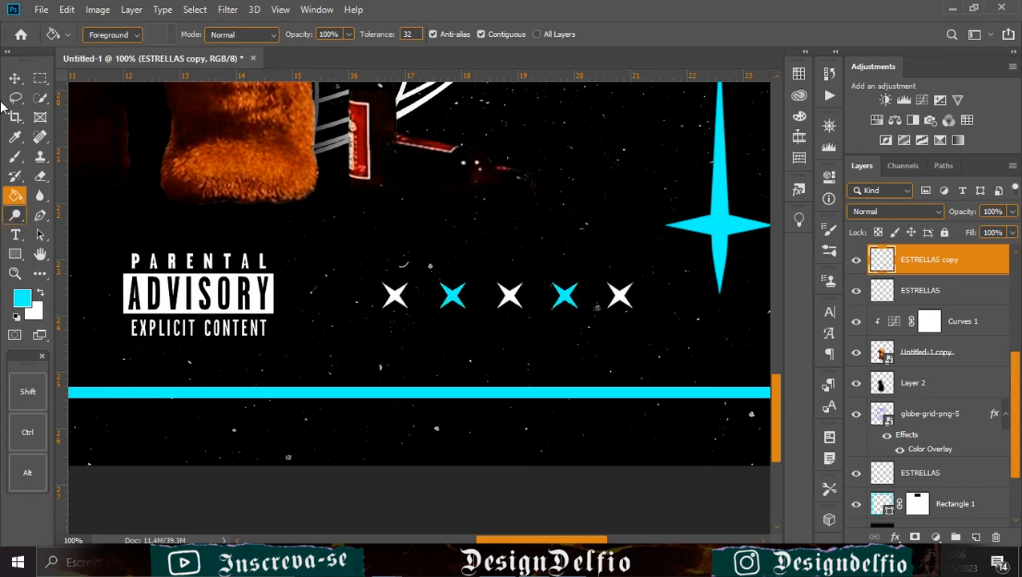
Step: Create a new layer above Inscreva-se and add the text "Compartilha com seus amigos" over the globe's left side
click(15, 78)
key(ctrl+minus)
key(ctrl+minus)
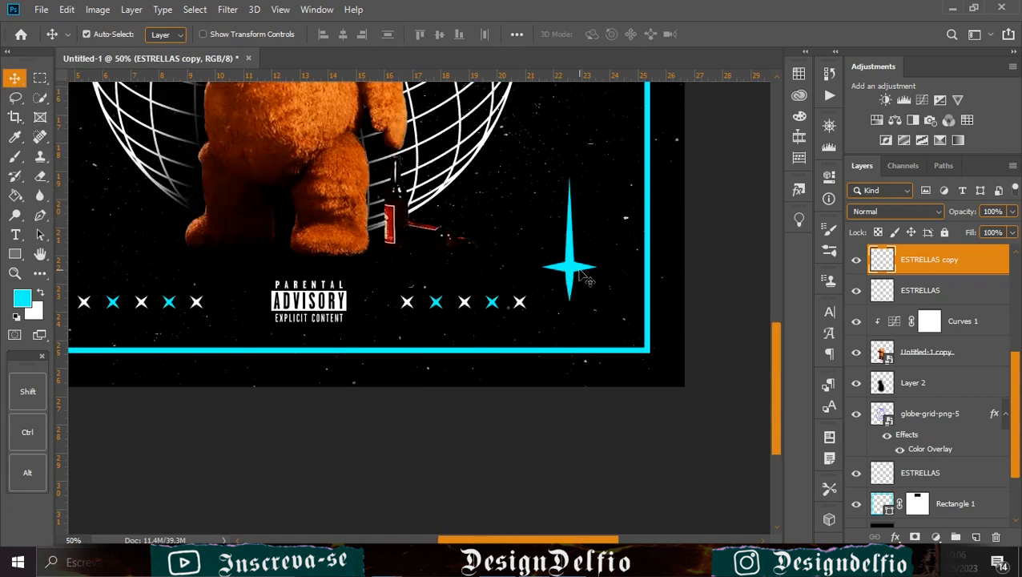
key(ctrl+minus)
key(ctrl+minus)
key(ctrl+minus)
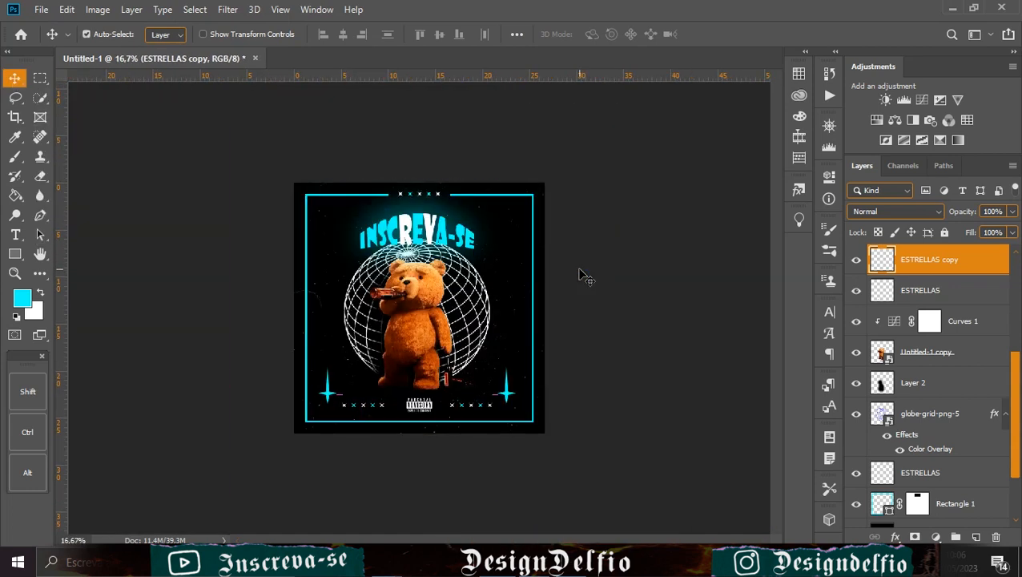
key(ctrl+plus)
scroll(943, 324, up, 3)
click(930, 264)
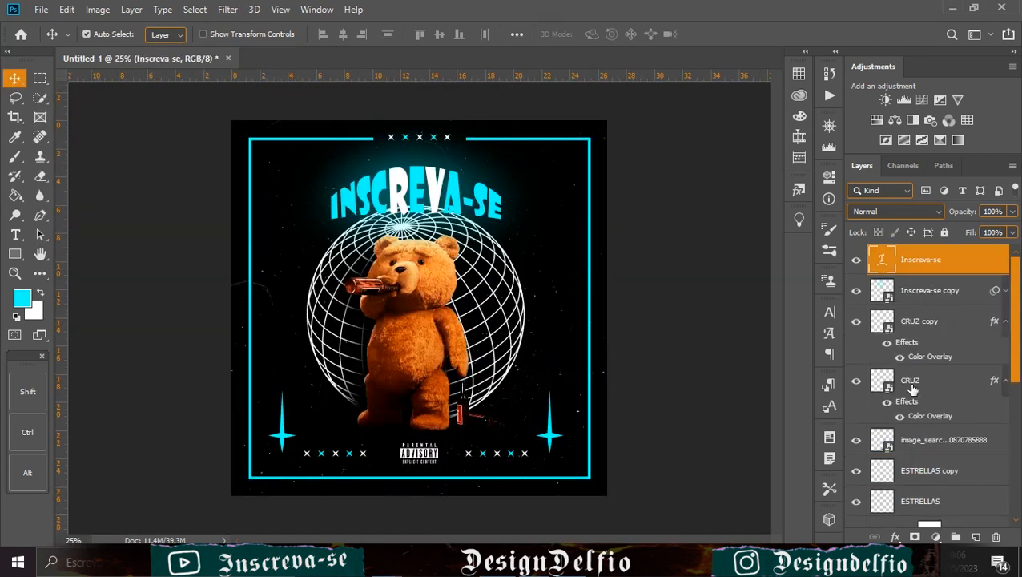
click(976, 537)
click(15, 234)
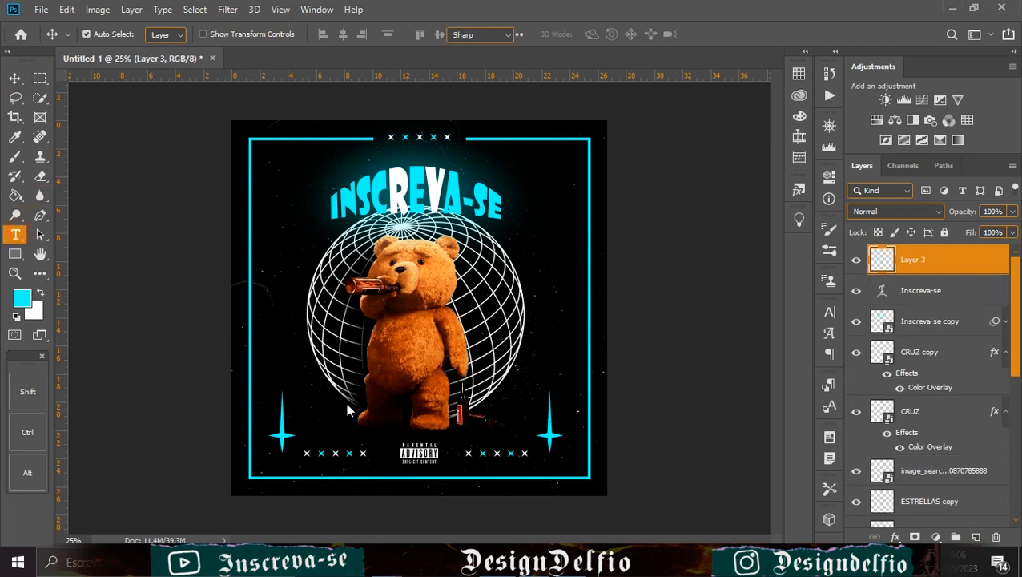
click(286, 353)
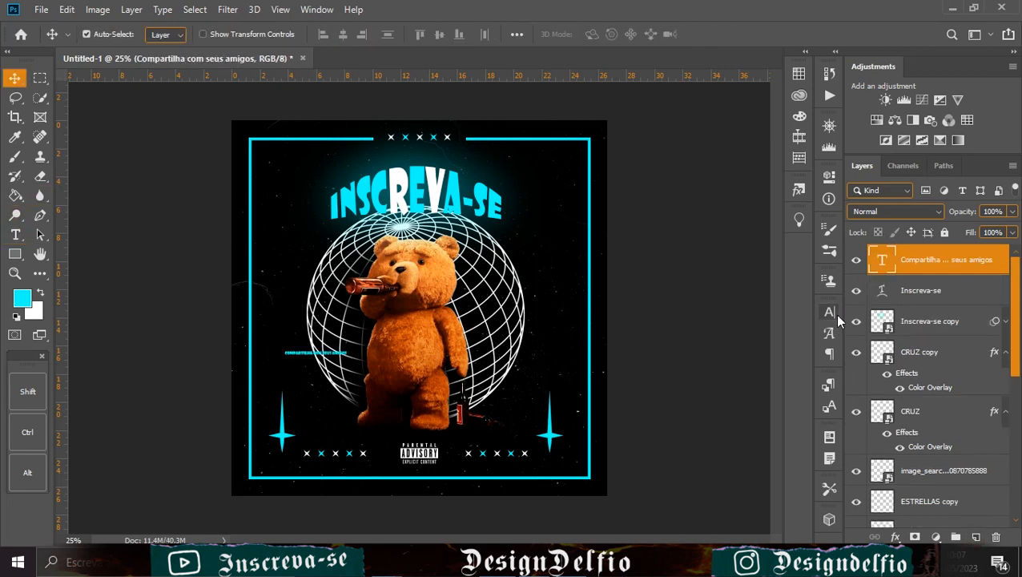
Step: Set the Compartilha com seus amigos text colour to white and its font to Channe
click(830, 312)
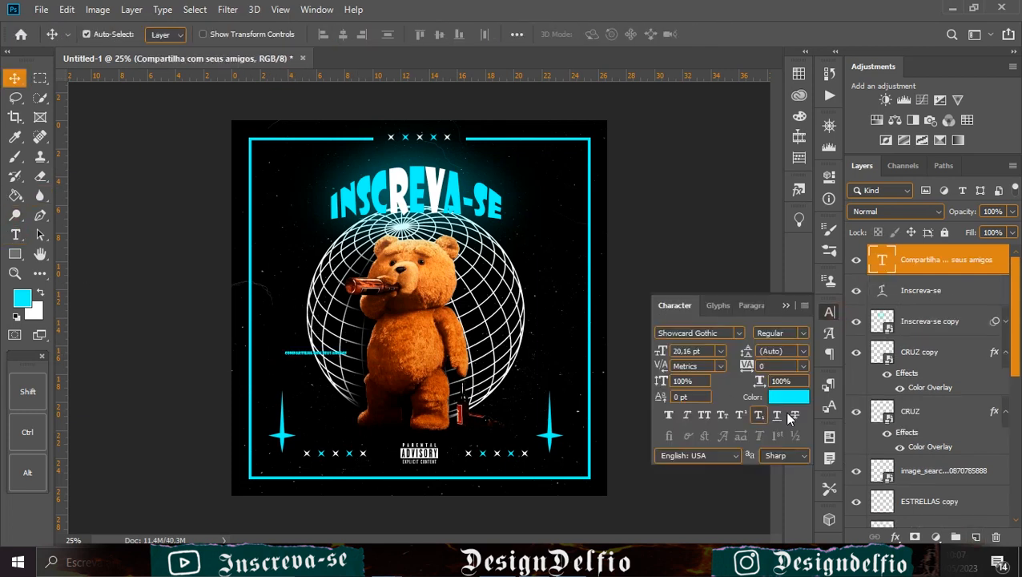
click(784, 397)
click(528, 172)
click(837, 165)
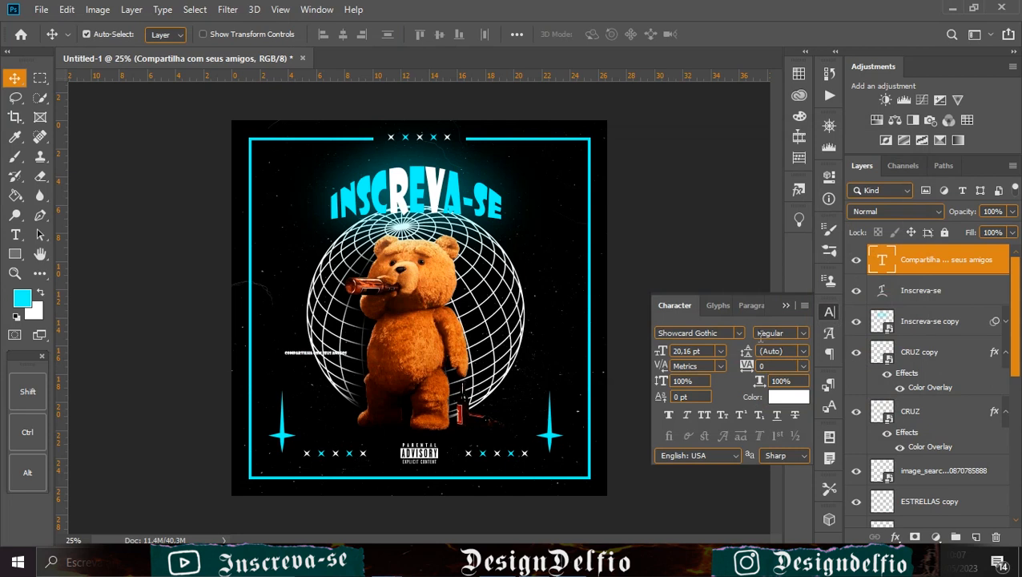
click(739, 333)
click(735, 55)
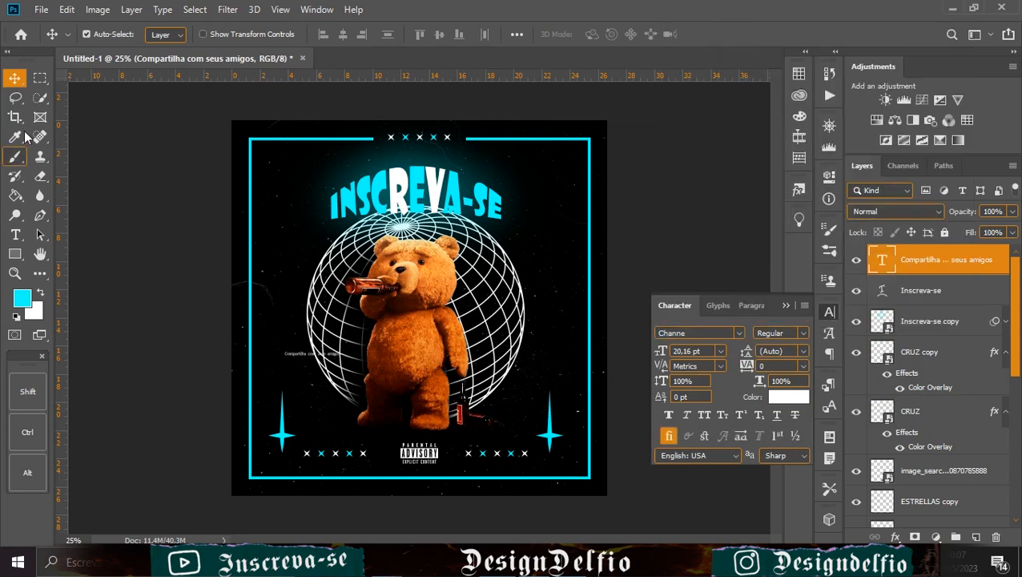
Step: Move the Compartilha com seus amigos line between the advisory label and the frame's bottom edge
drag(303, 359, 407, 476)
key(ctrl+plus)
key(ctrl+plus)
key(ctrl+plus)
key(ctrl+plus)
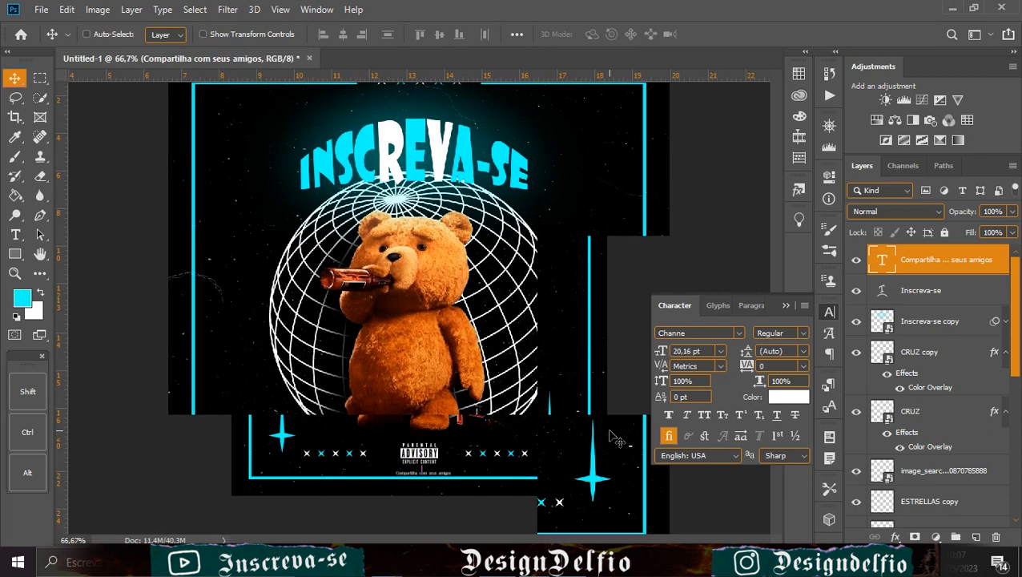
drag(490, 503, 467, 72)
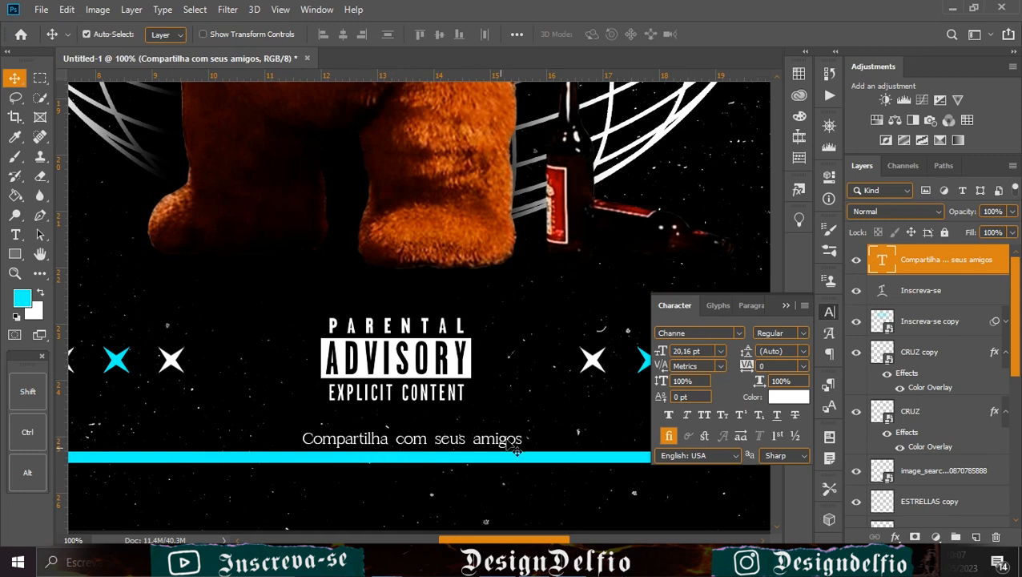
drag(510, 453, 479, 439)
Step: Reconfirm white as the colour of the Compartilha com seus amigos line and set its tracking to 500
click(787, 400)
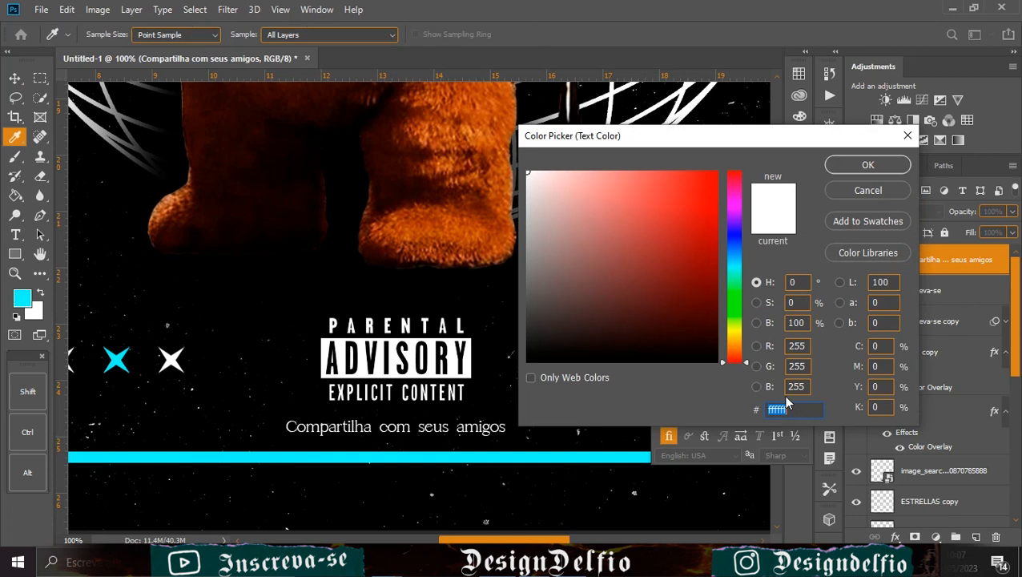
click(859, 164)
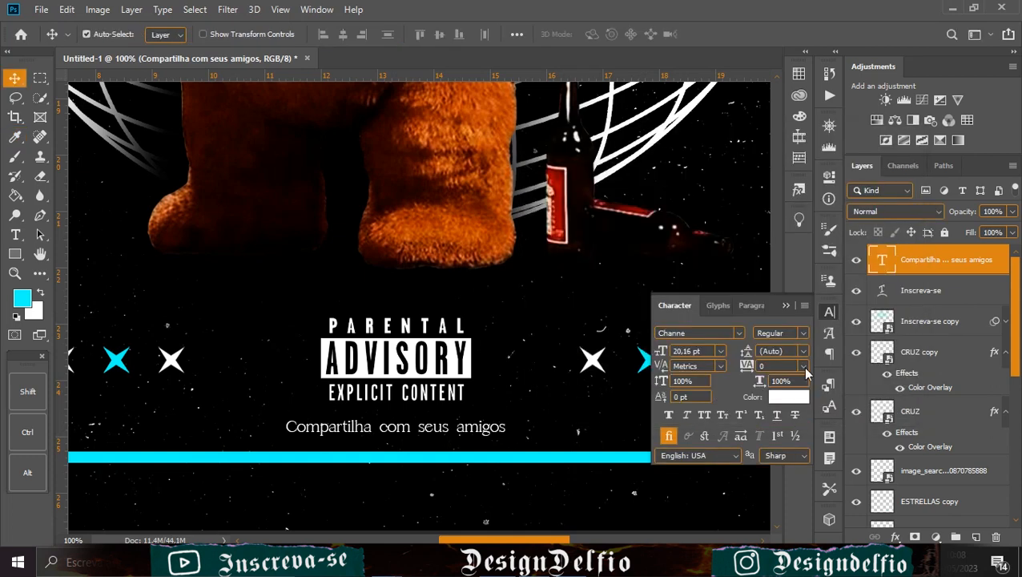
click(802, 365)
click(782, 540)
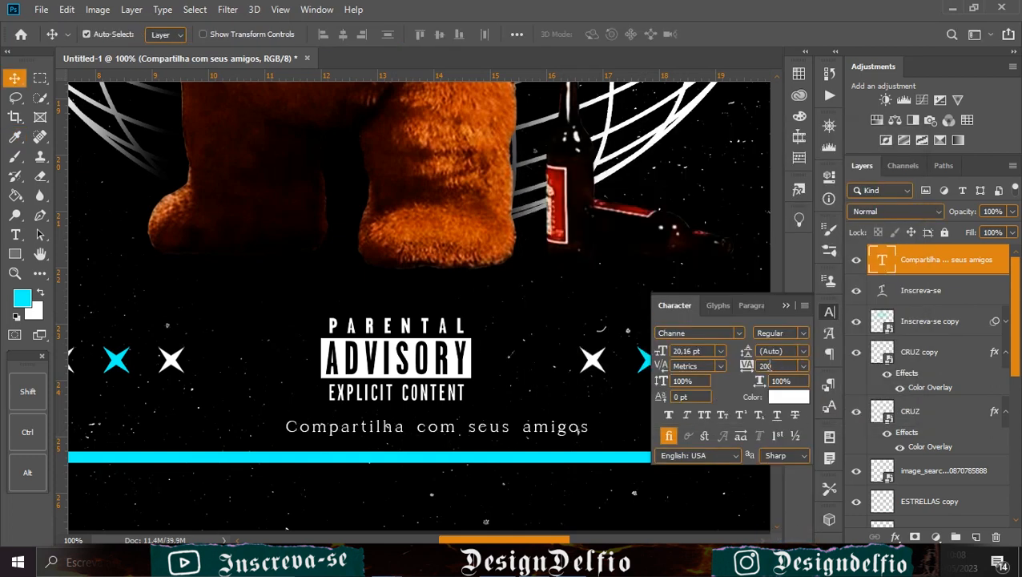
text(500)
key(Return)
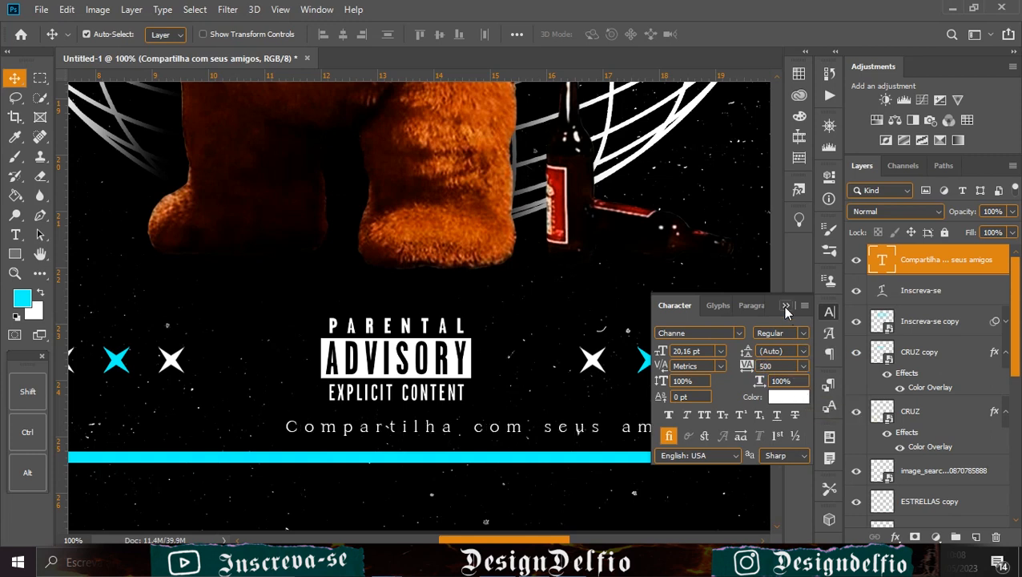
click(785, 308)
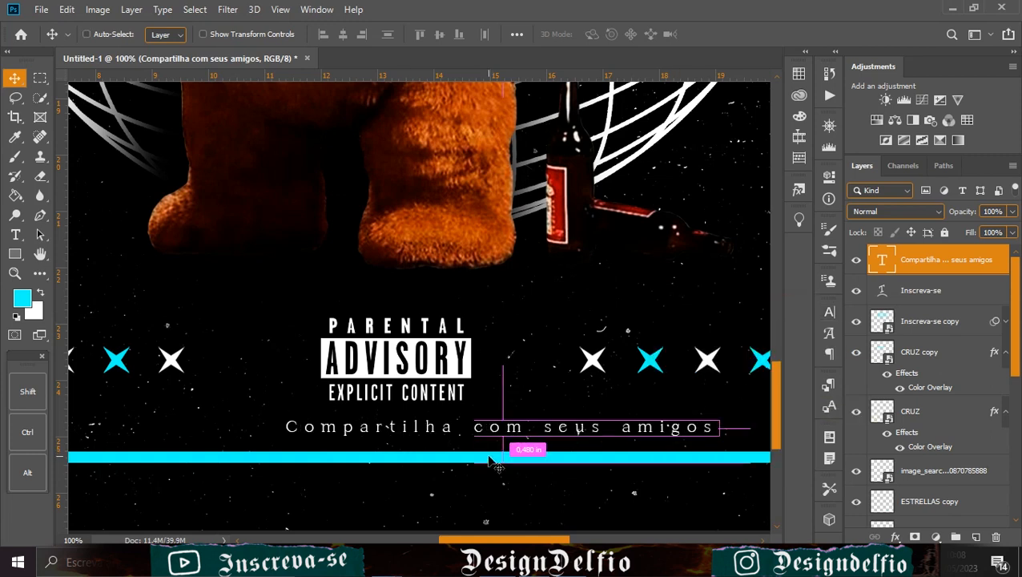
Step: Centre the Compartilha com seus amigos line horizontally on the canvas
key(ctrl+a)
click(343, 35)
key(ctrl+d)
key(ctrl+minus)
key(ctrl+minus)
key(ctrl+minus)
key(ctrl+minus)
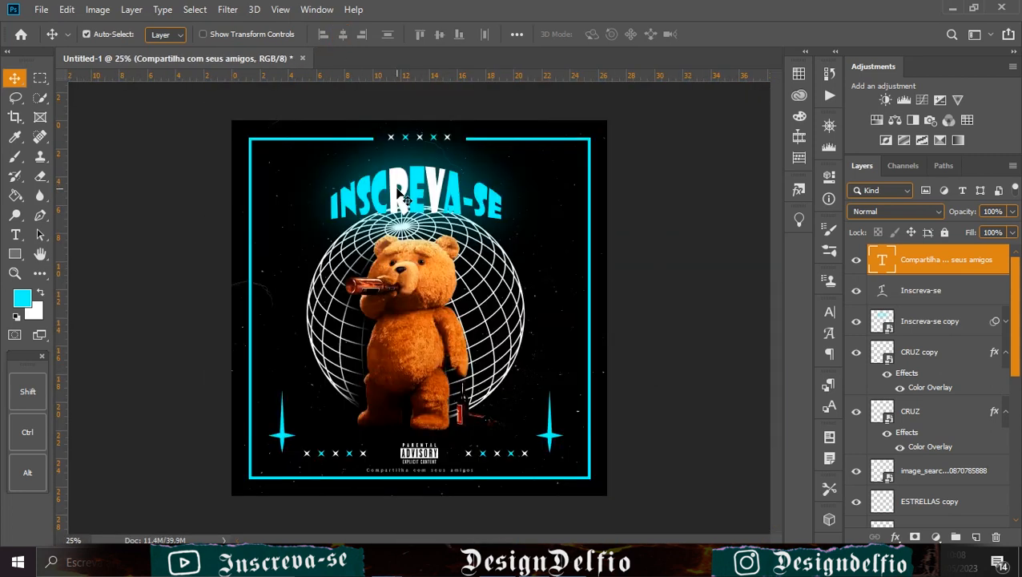
Step: Place the scribble image above Curves 1, scaled to about 18%, rotated 90° counter clockwise and laid over the bear's eyes
scroll(977, 351, down, 5)
click(946, 323)
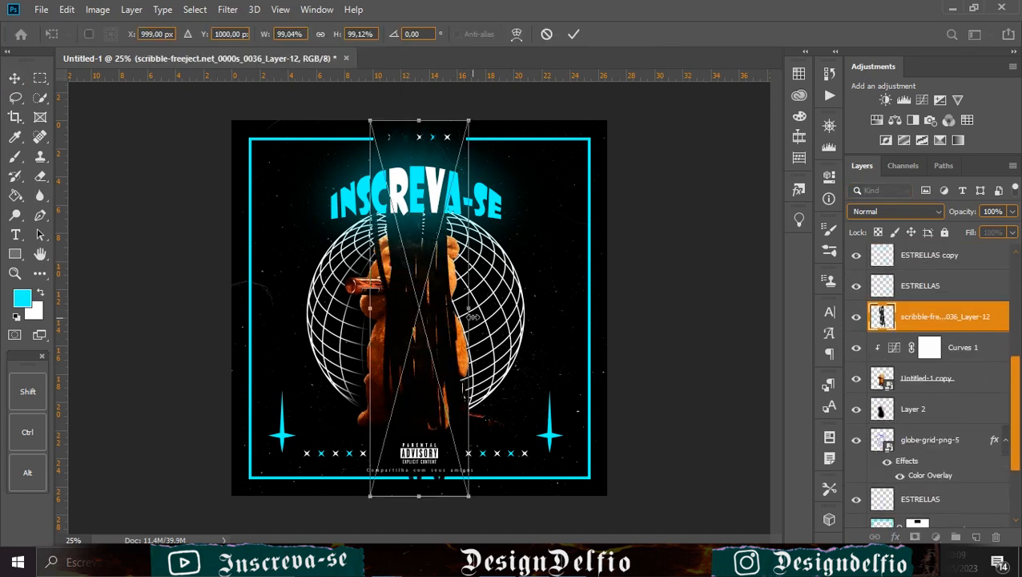
mouse_move(474, 315)
mouse_down()
mouse_move(397, 318)
mouse_move(417, 286)
mouse_up()
right_click(417, 286)
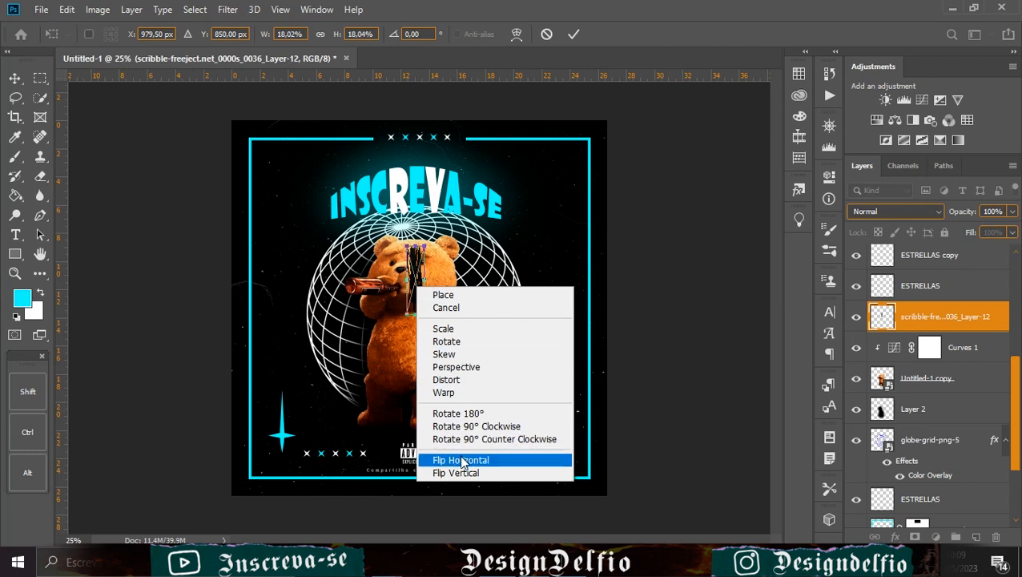
click(484, 439)
drag(437, 281, 425, 263)
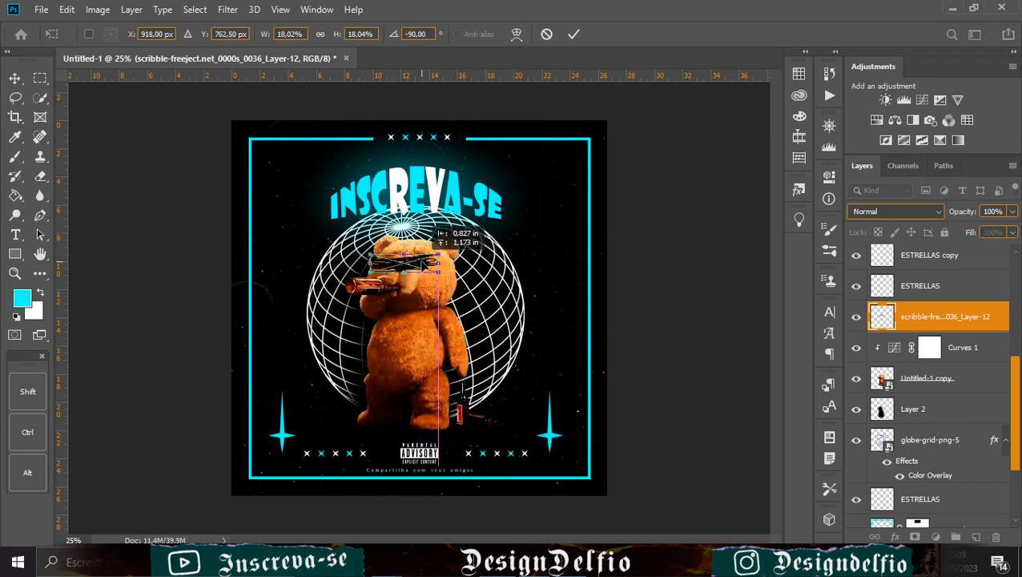
click(574, 35)
Step: Turn the scribble to a 90° angle and shift it across the bear's eyes
key(ctrl+plus)
key(ctrl+plus)
key(ctrl+plus)
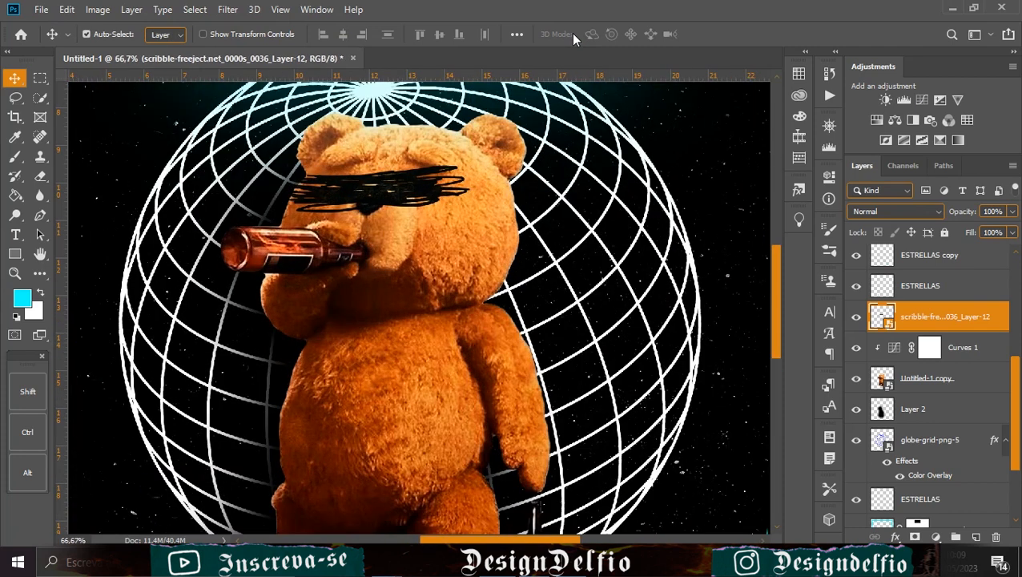
key(ctrl+plus)
drag(429, 228, 462, 421)
key(ctrl+t)
right_click(415, 324)
click(475, 471)
drag(430, 349, 421, 335)
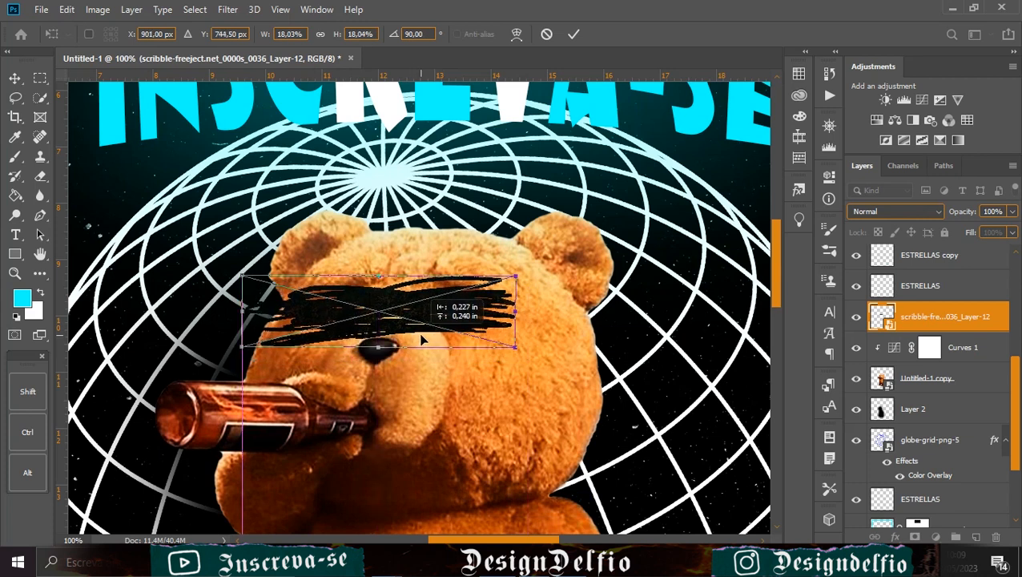
Step: Flatten the scribble to a width scale of about 15.18% and nudge it to sit over both eyes
drag(382, 277, 381, 287)
drag(378, 346, 379, 341)
drag(380, 287, 380, 280)
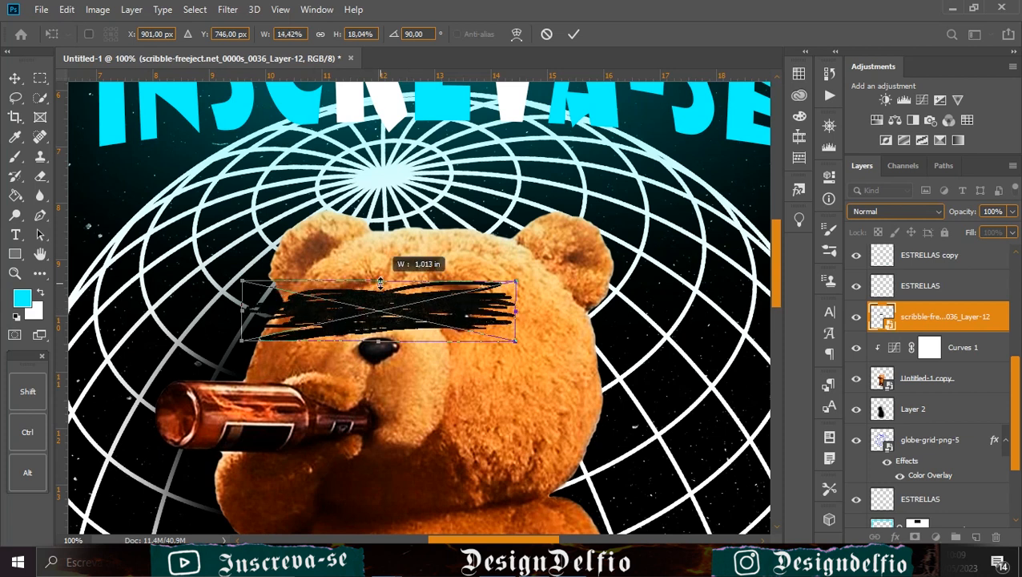
drag(468, 317, 474, 319)
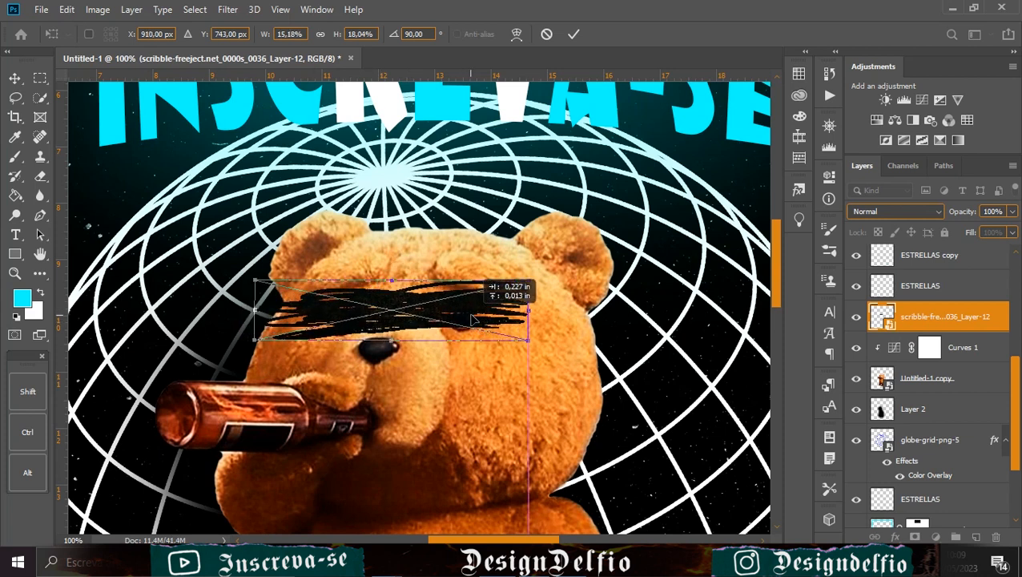
click(574, 34)
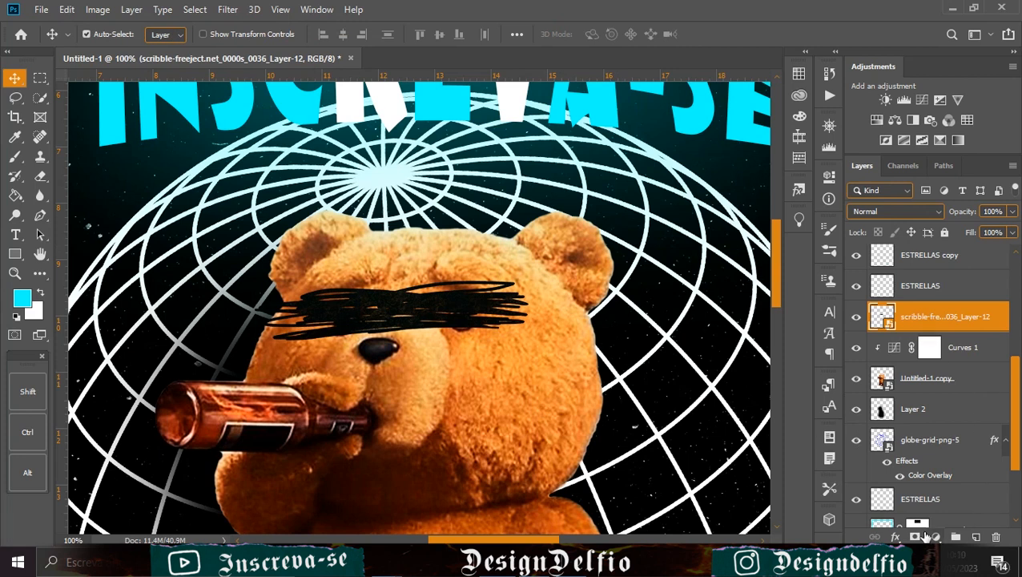
Step: Add a layer mask to the scribble and paint black with a 101 px brush over the bear's snout
click(916, 536)
click(15, 157)
mouse_move(514, 324)
mouse_down()
mouse_move(274, 319)
mouse_move(353, 345)
mouse_up()
right_click(383, 353)
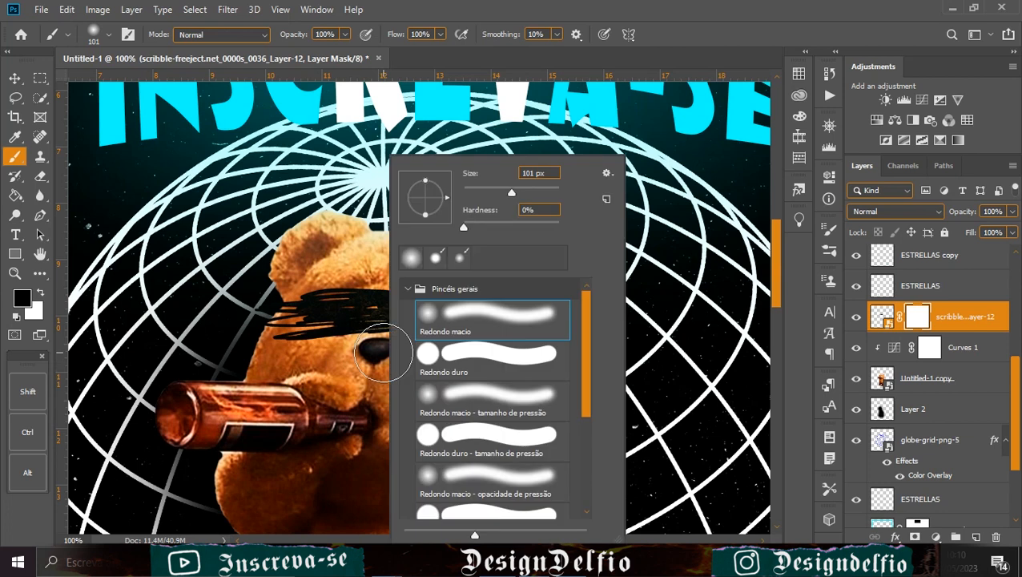
key(Return)
mouse_move(373, 380)
mouse_down()
mouse_move(381, 359)
mouse_move(411, 366)
mouse_move(390, 357)
mouse_up()
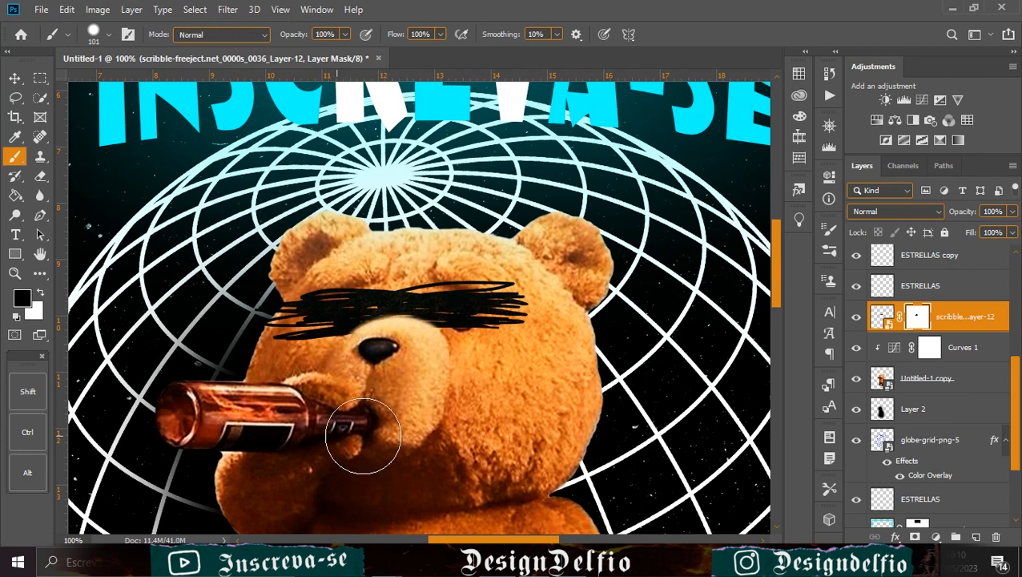
Step: Apply a white Color Overlay to the scribble layer
key(v)
key(ctrl+minus)
key(ctrl+minus)
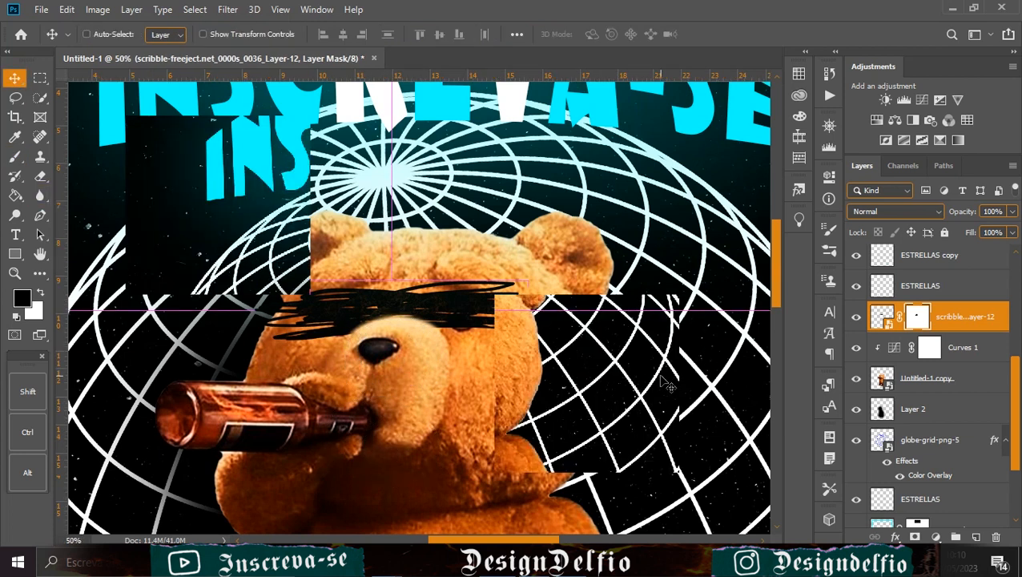
click(983, 319)
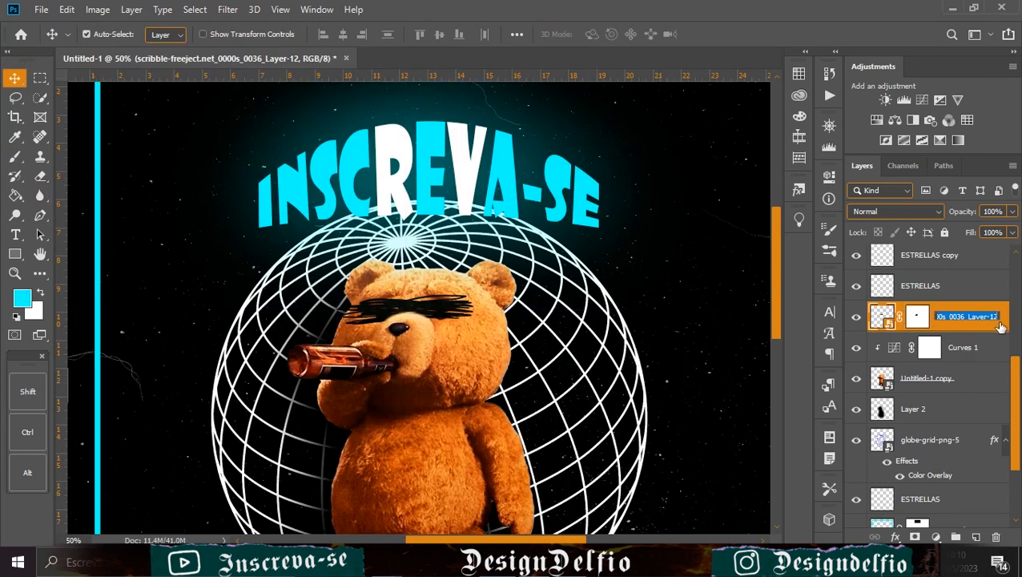
double_click(943, 310)
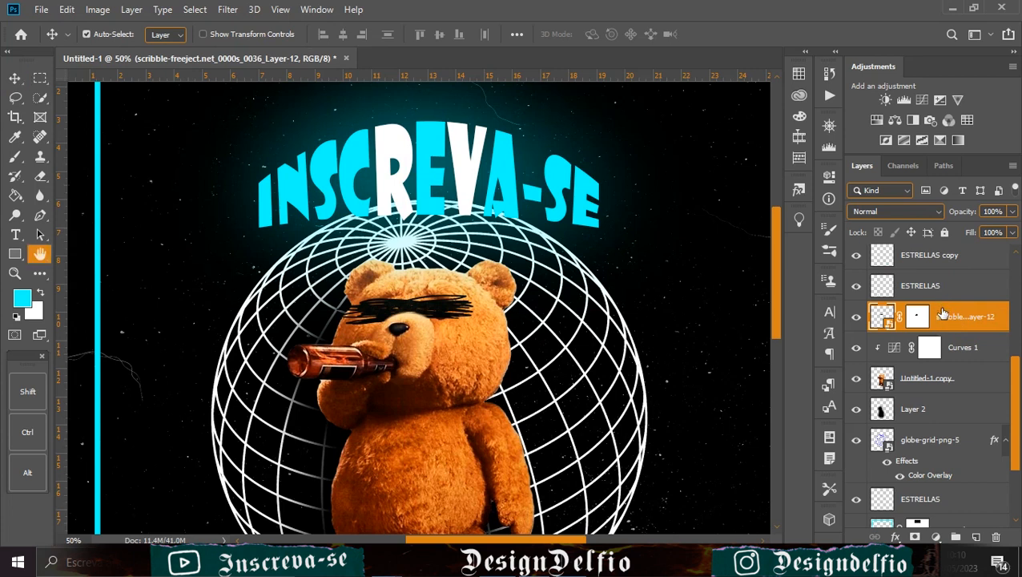
click(452, 274)
click(762, 131)
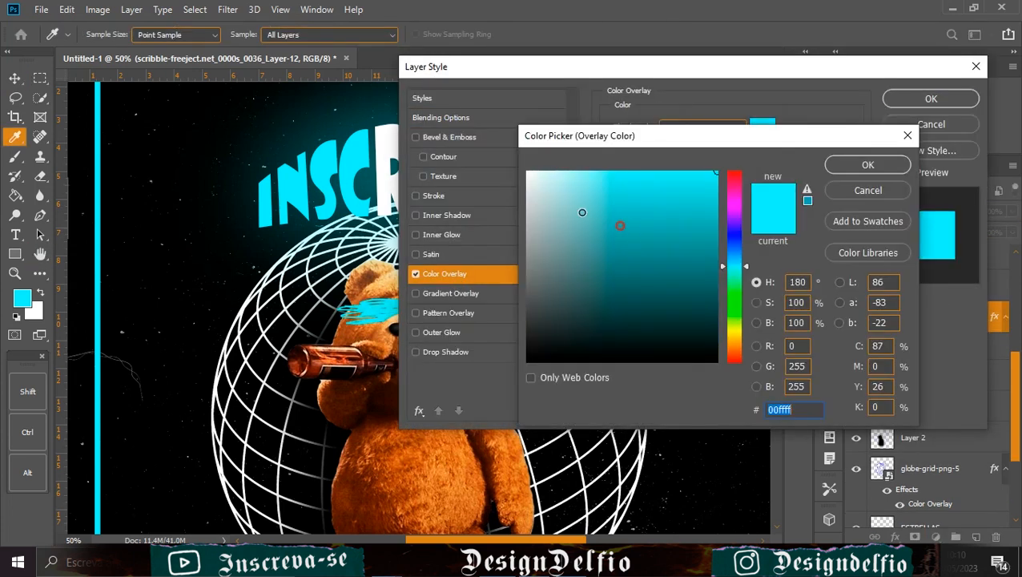
click(530, 174)
click(850, 164)
click(928, 101)
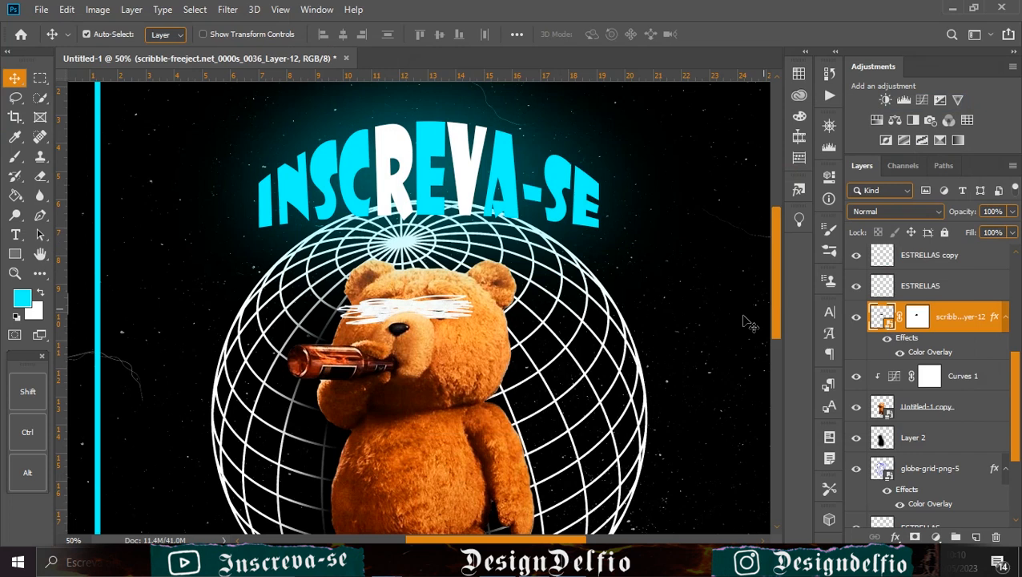
Step: Duplicate the white scribble layer and convert the copy to a smart object
key(ctrl+j)
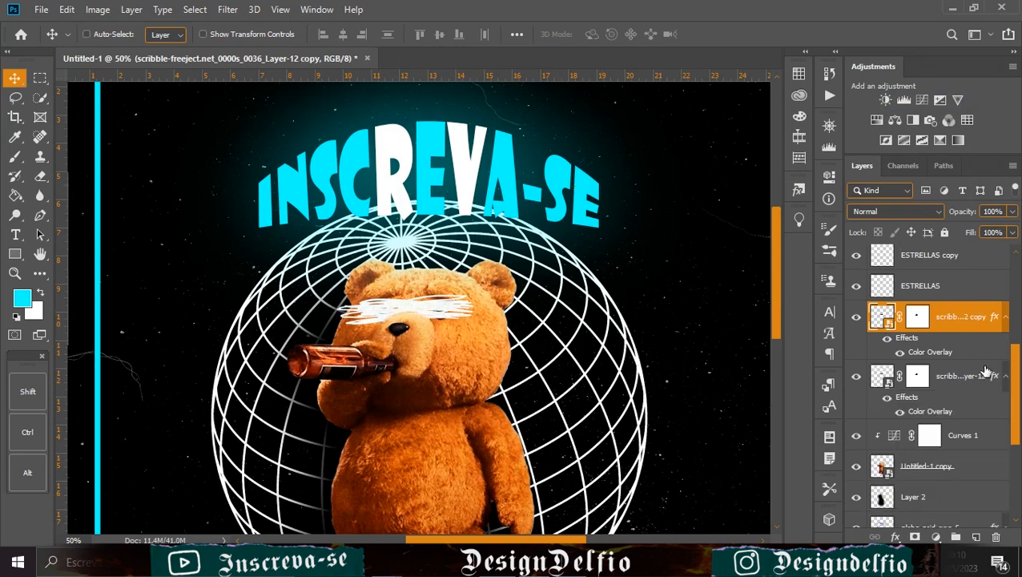
right_click(938, 315)
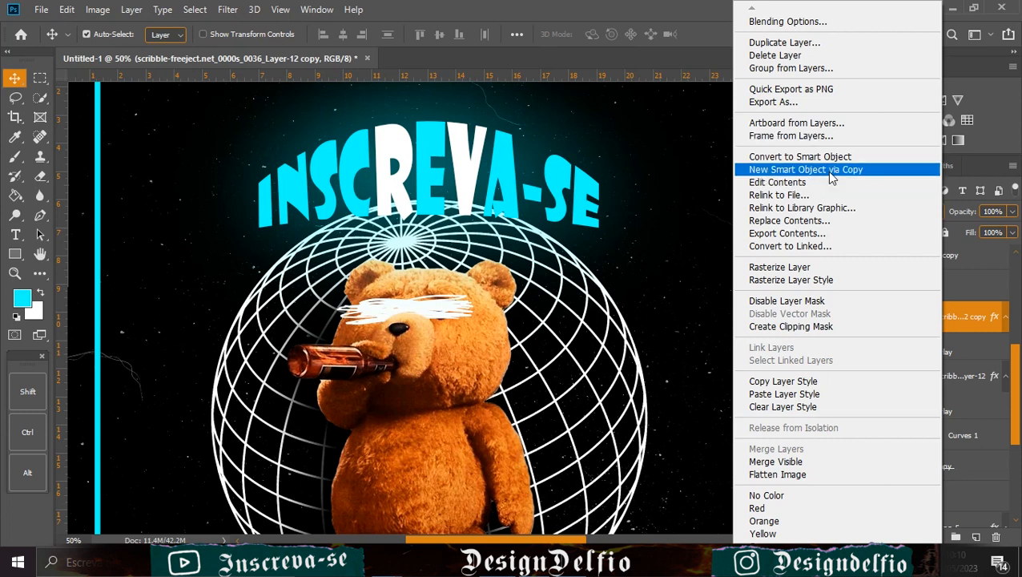
click(805, 156)
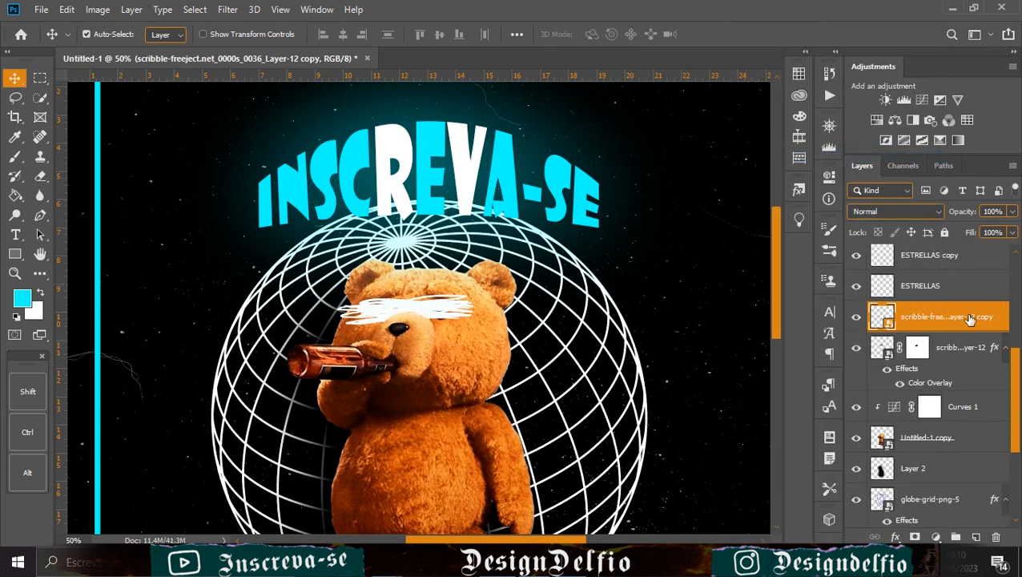
Step: Apply a Gaussian Blur of 15.3 pixels to the scribble copy and move it below the original scribble layer
click(228, 9)
mouse_move(234, 181)
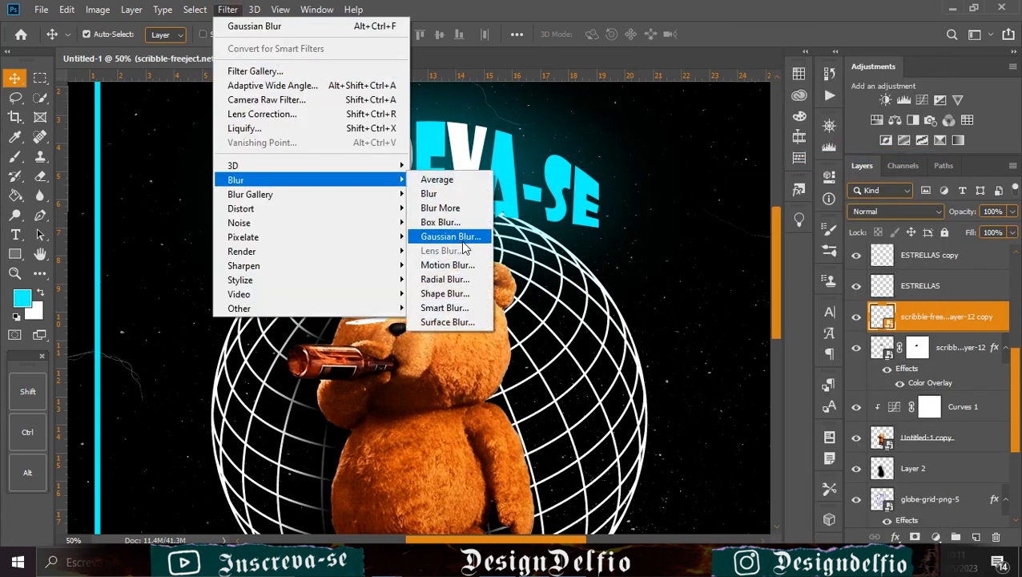
click(460, 239)
click(792, 134)
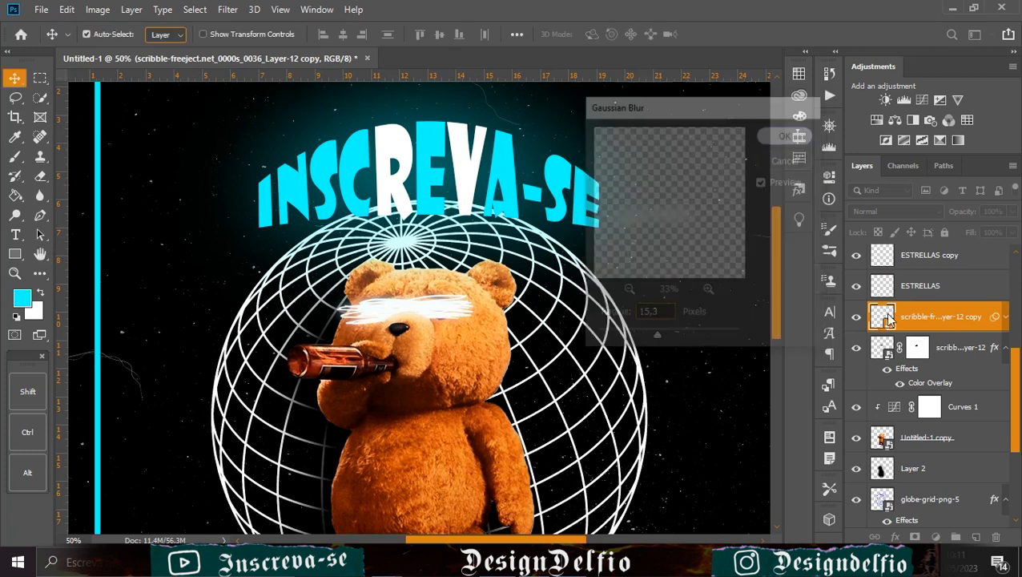
click(1006, 318)
mouse_move(935, 317)
mouse_down()
mouse_move(939, 390)
mouse_move(934, 380)
mouse_up()
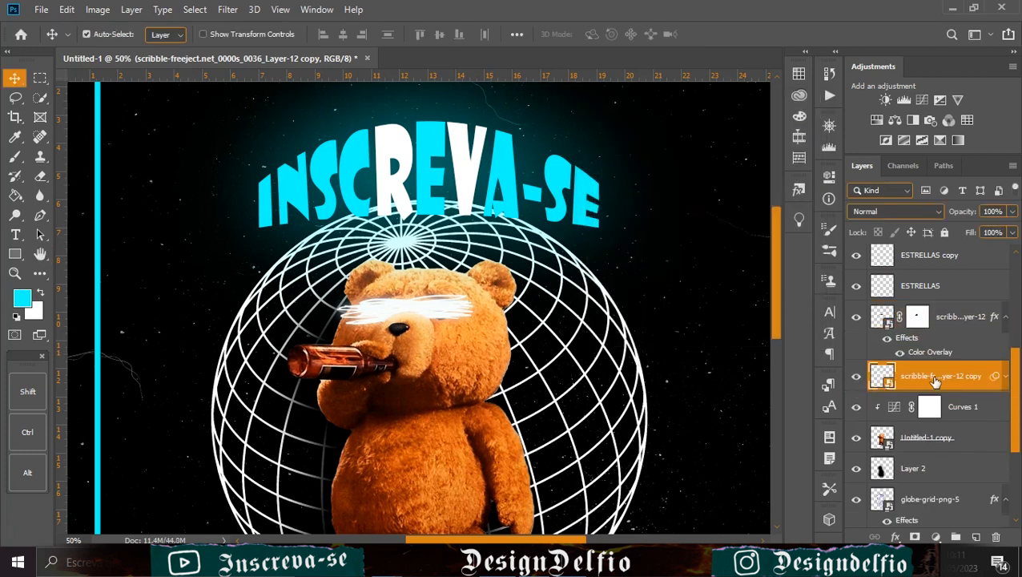
key(ctrl+minus)
key(ctrl+minus)
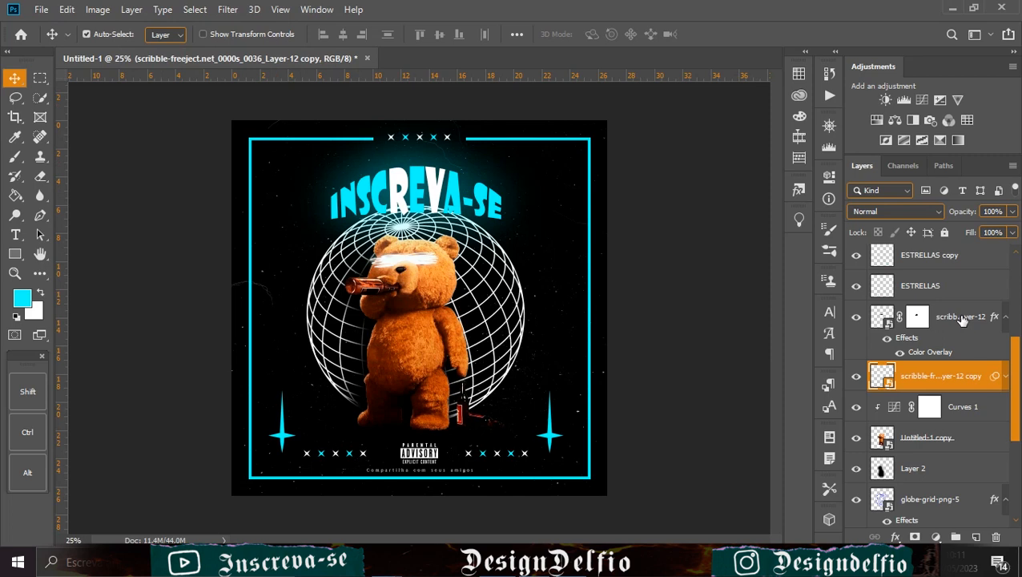
Step: Move the image_searc...0870785888 layer directly below the Inscreva-se text layer
scroll(931, 321, up, 5)
click(921, 290)
click(945, 260)
drag(945, 470, 952, 297)
drag(952, 296, 953, 299)
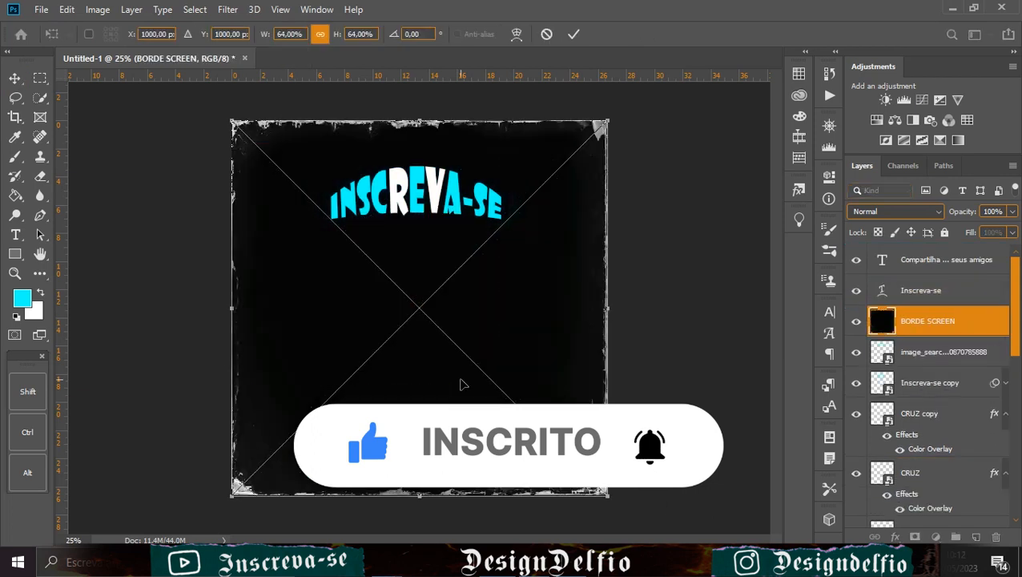
Step: Place the BORDE SCREEN image at 64% over the canvas as the top layer with the Screen blend mode
key(Return)
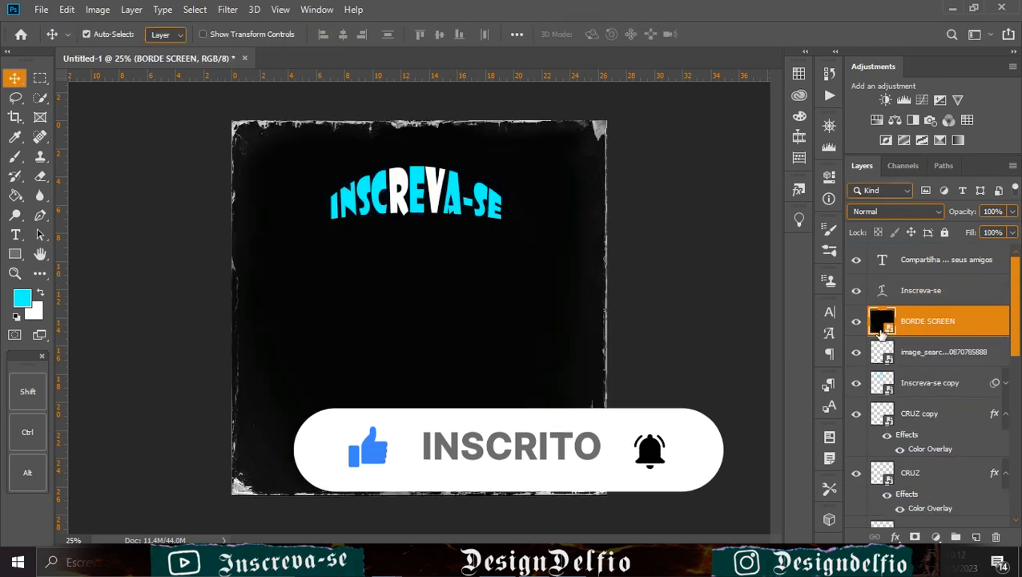
drag(965, 321, 924, 255)
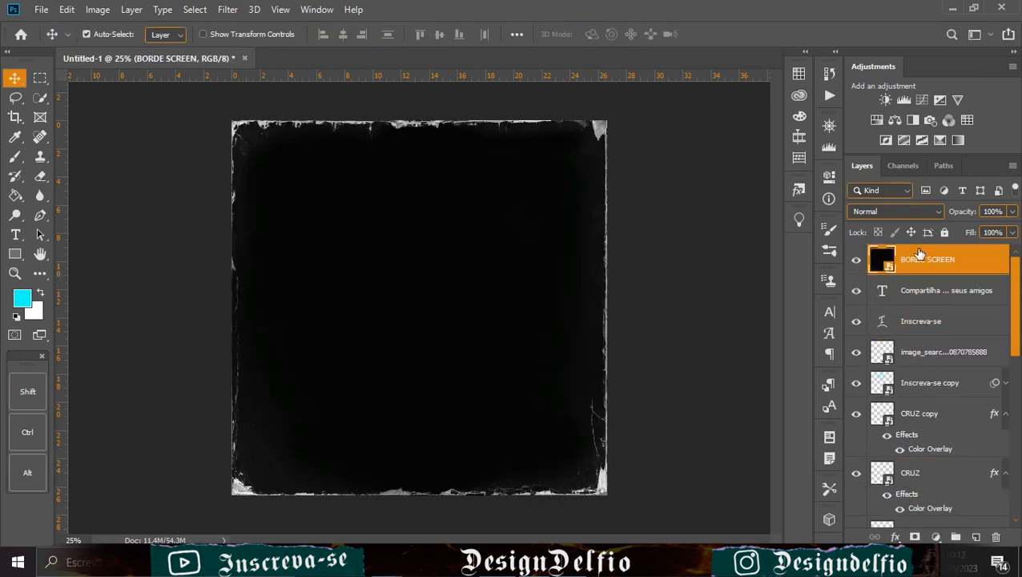
click(902, 207)
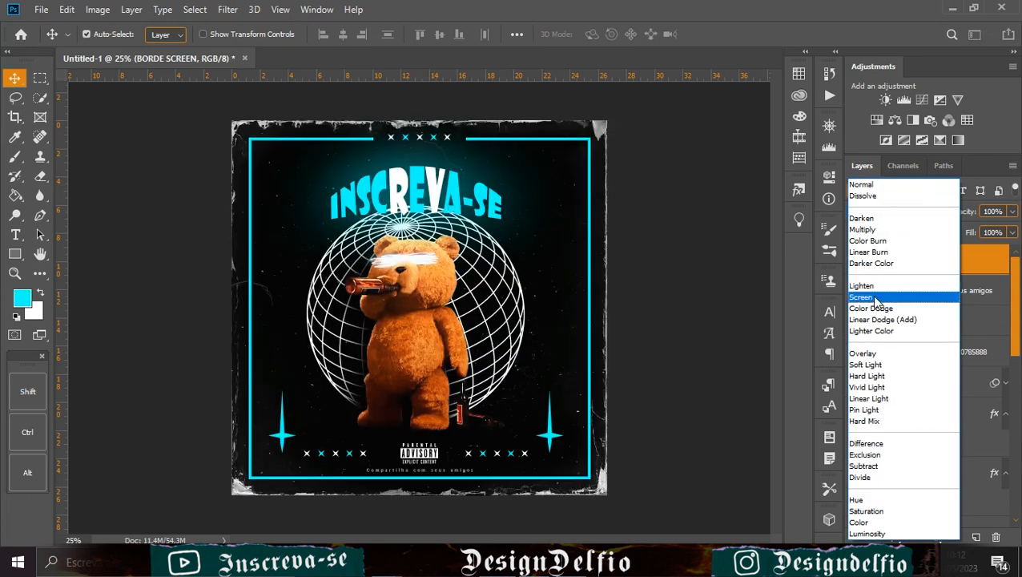
click(875, 300)
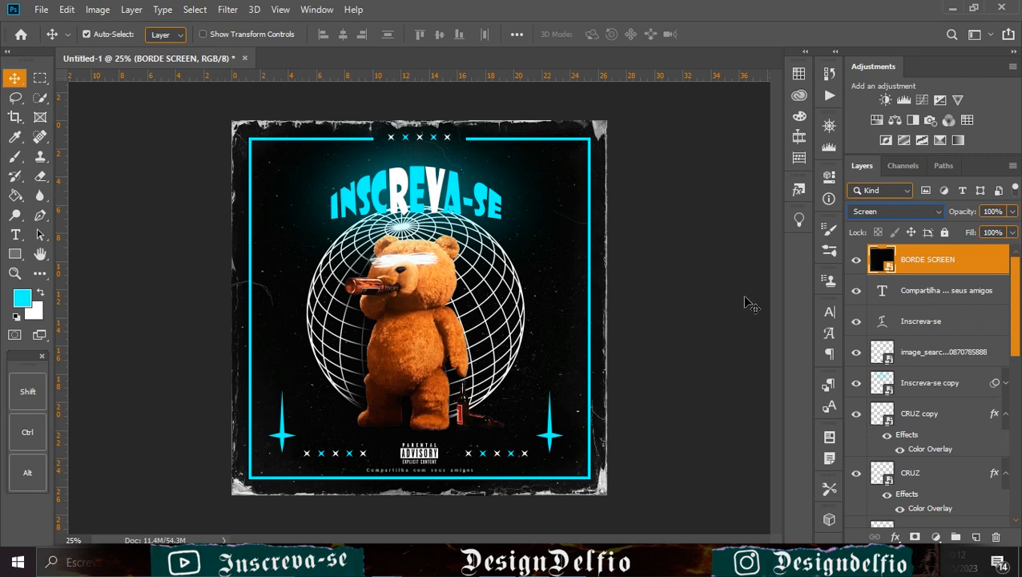
Step: Place the TEXTURA PAPEL image above layer 2, enlarged to 192% to cover the whole canvas
scroll(922, 449, down, 10)
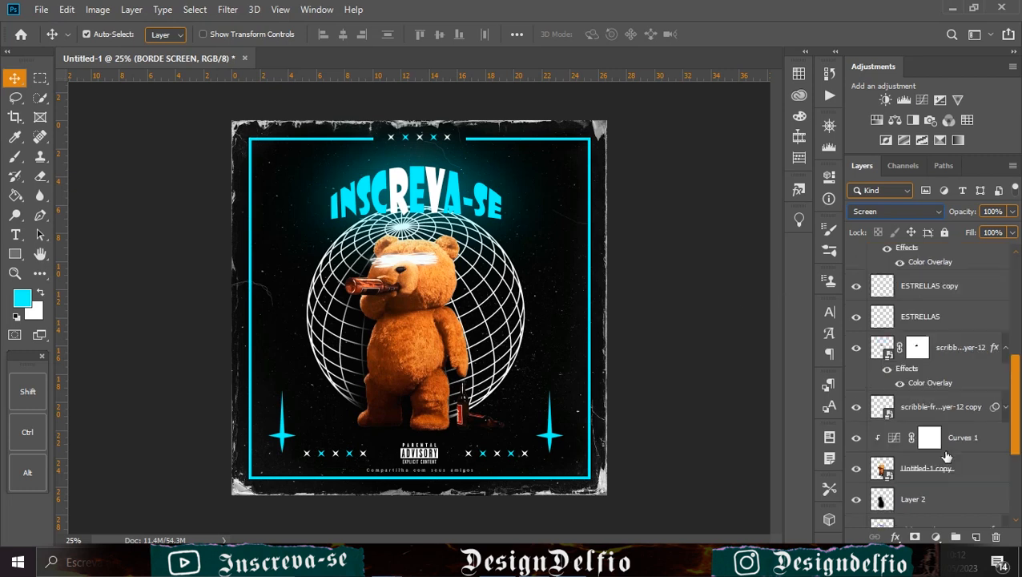
drag(941, 412, 941, 432)
drag(416, 407, 405, 495)
drag(419, 210, 409, 123)
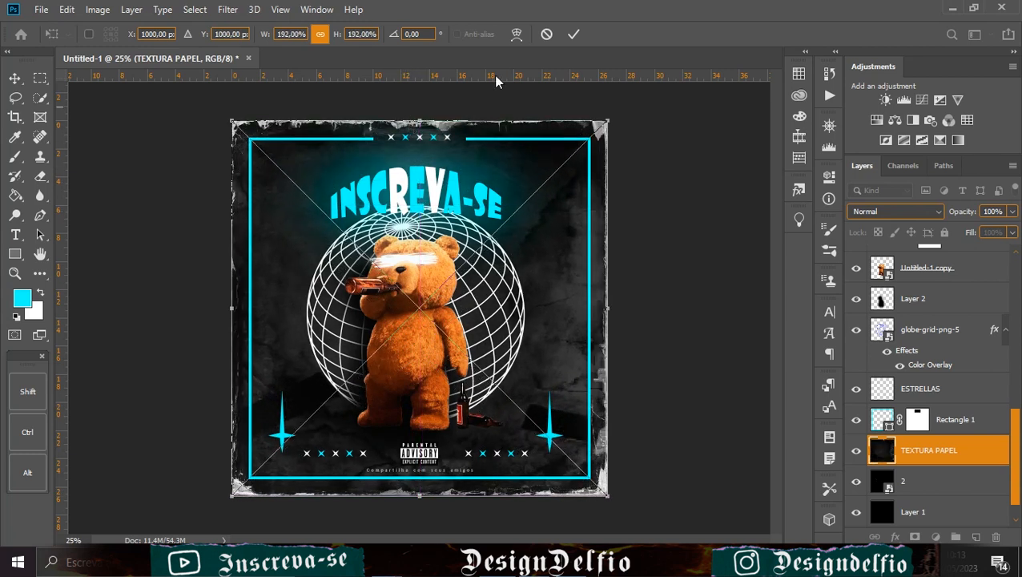
click(570, 34)
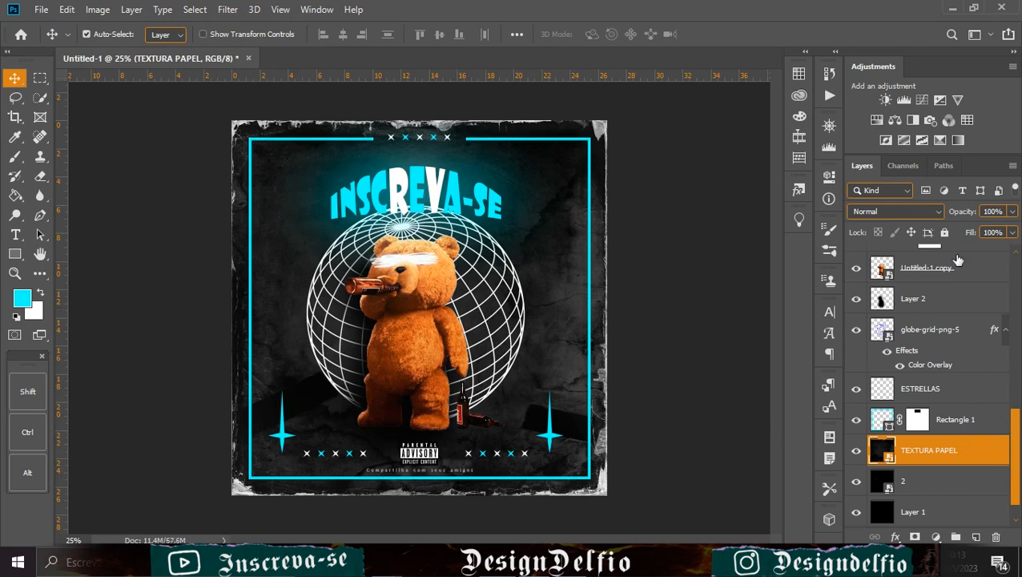
Step: Reduce the TEXTURA PAPEL layer's fill to 25% and compare the cover with and without it
drag(1011, 233, 979, 253)
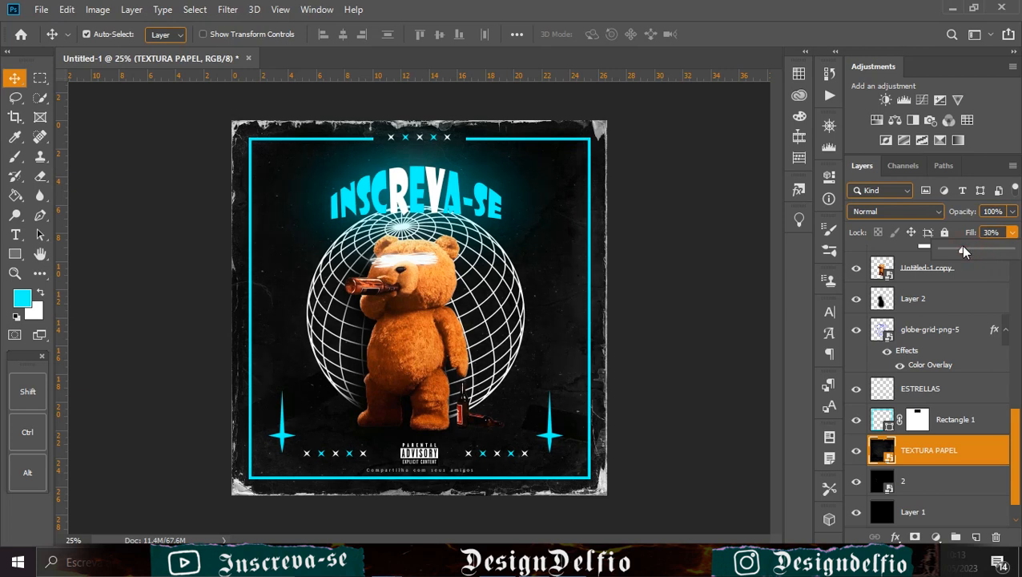
click(855, 451)
click(855, 451)
click(856, 451)
click(856, 451)
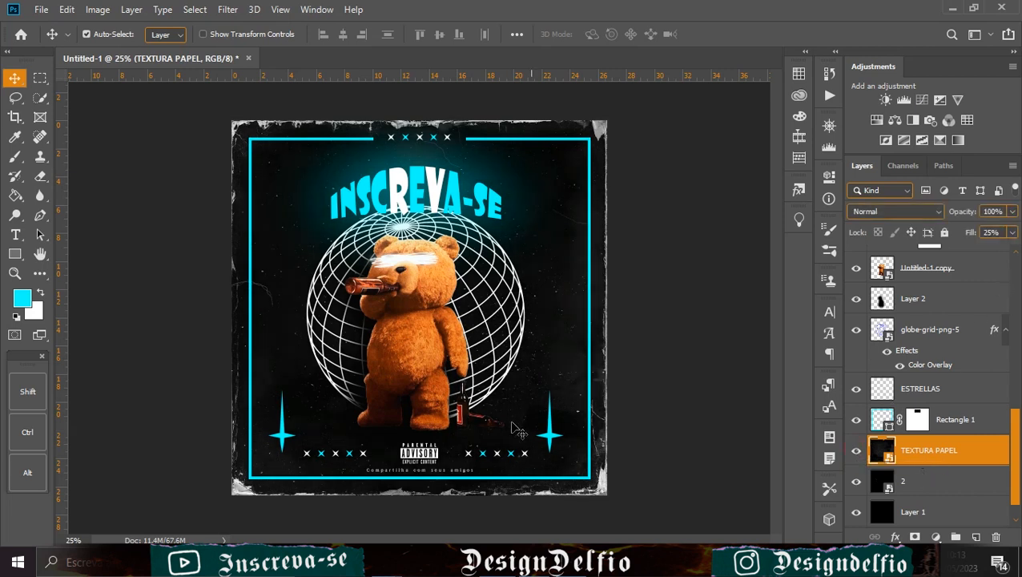
Step: Add a Curves adjustment above the BORDE SCREEN layer that darkens the shadows and holds the highlights near the diagonal
scroll(929, 337, up, 8)
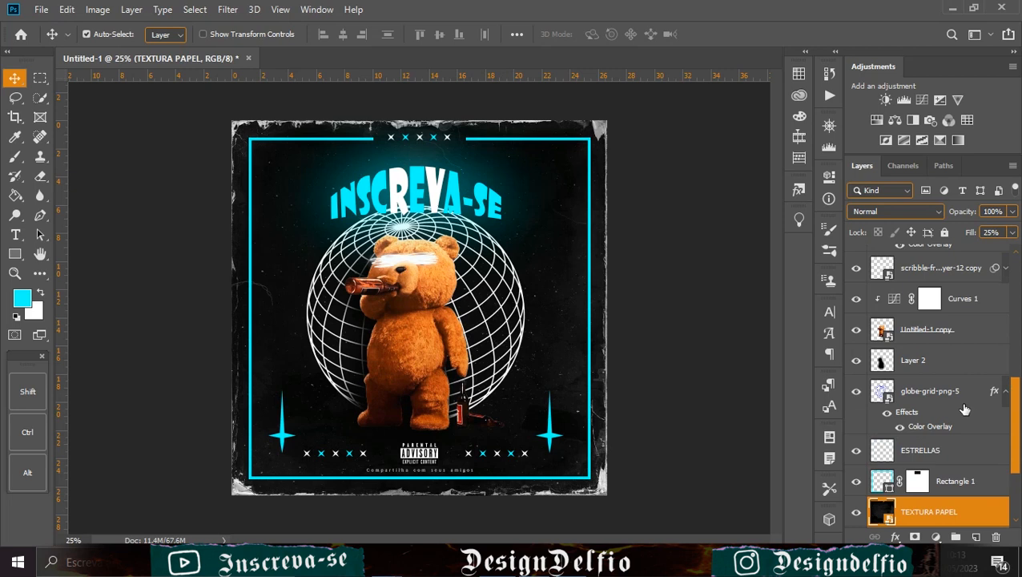
click(929, 266)
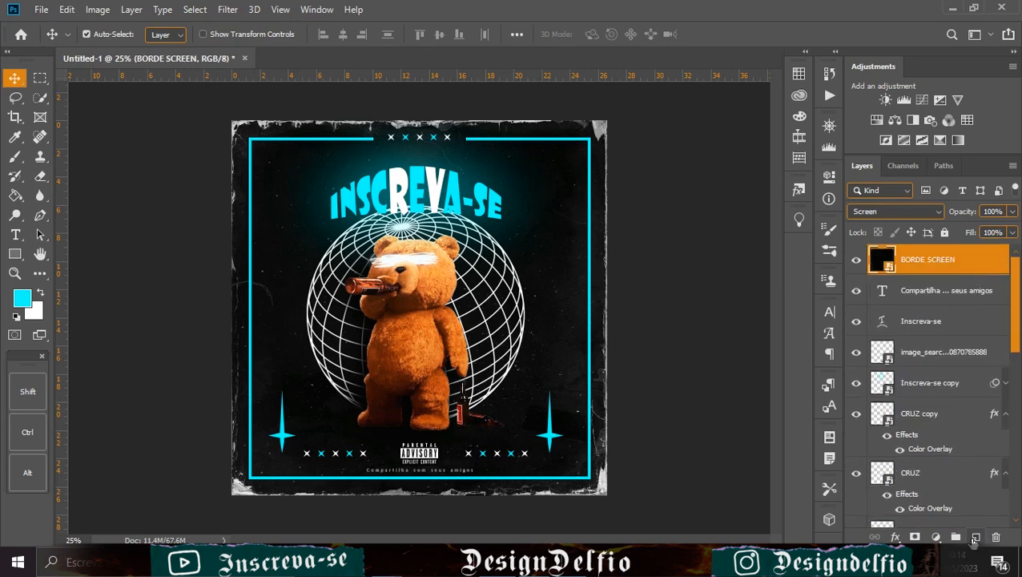
click(977, 537)
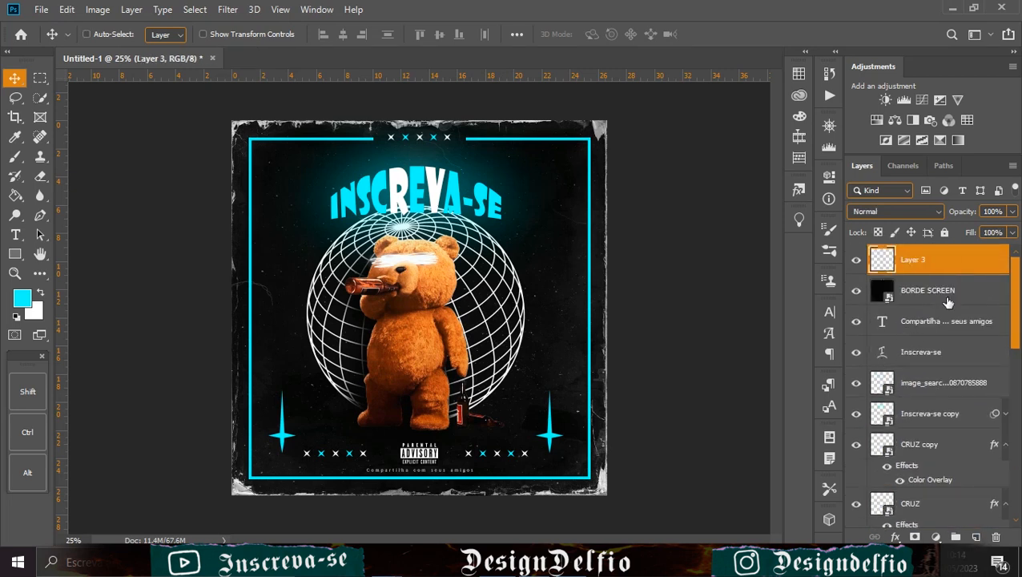
key(ctrl+z)
click(923, 101)
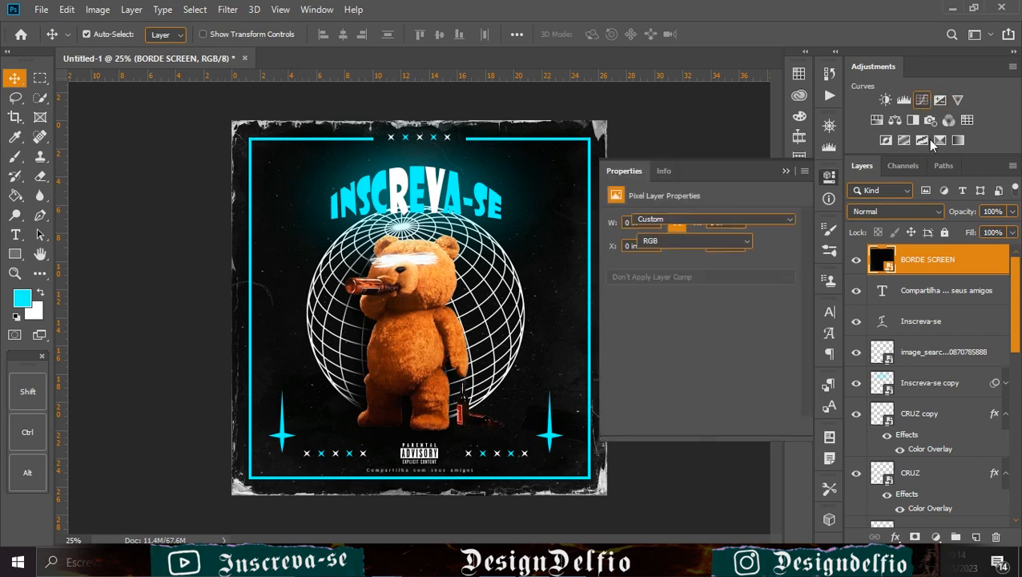
drag(697, 347, 681, 371)
drag(729, 341, 750, 295)
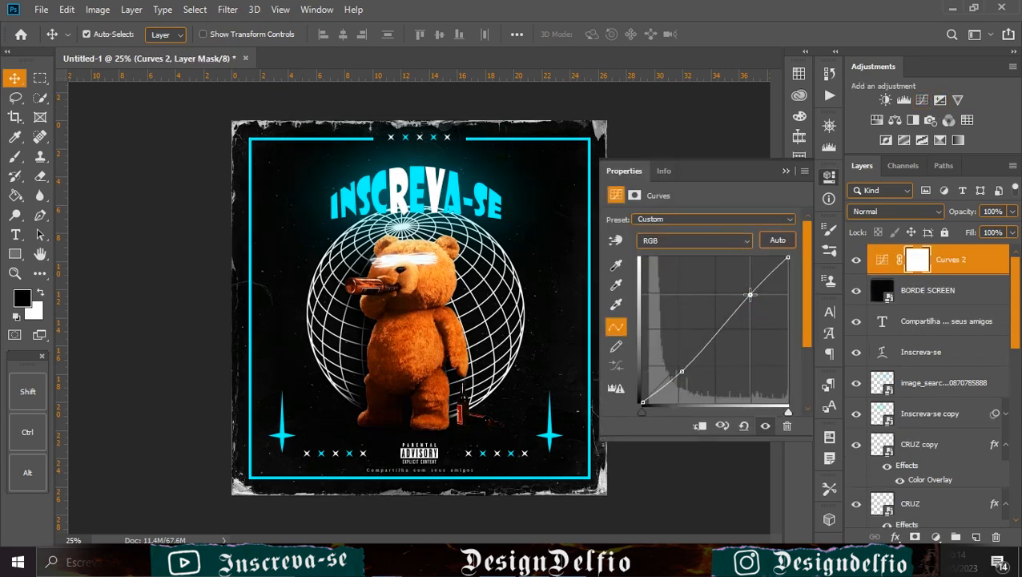
click(785, 171)
Step: Place the AU_FG_Texture-2 image above BORDE SCREEN, stretched to 119.66% by 146.29% over the whole canvas, with the Screen blend mode
click(927, 290)
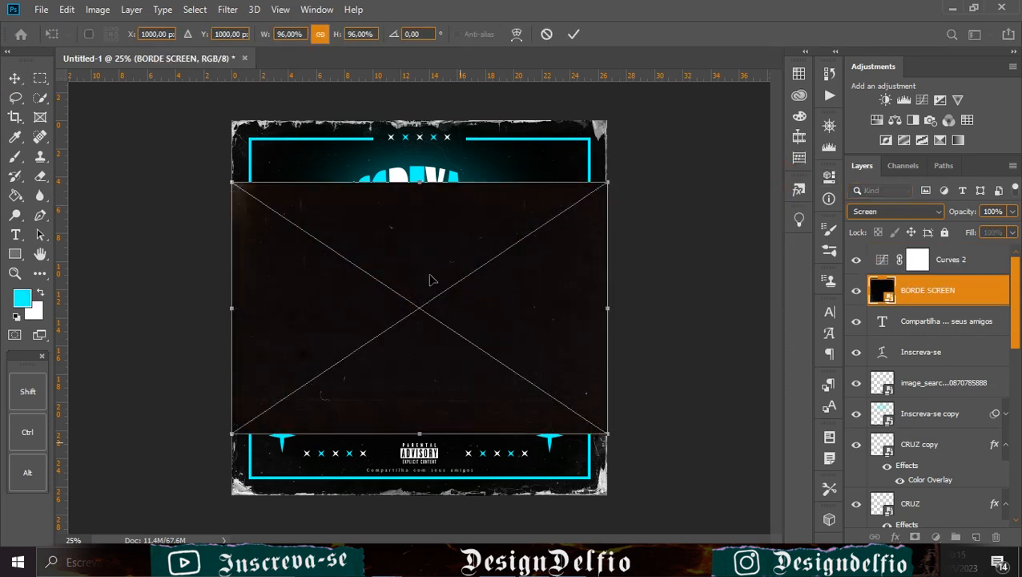
drag(419, 183, 428, 126)
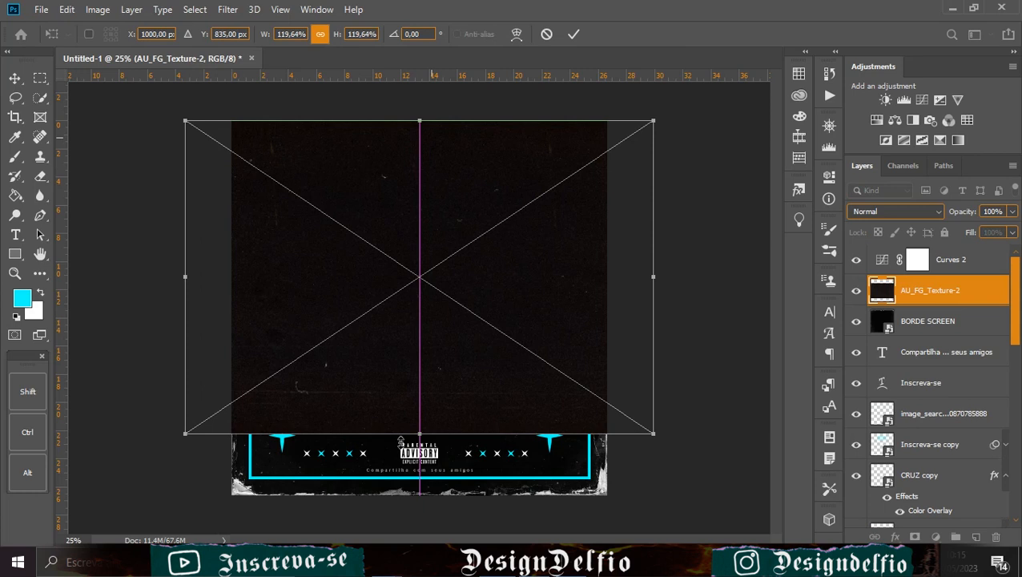
drag(422, 435, 429, 504)
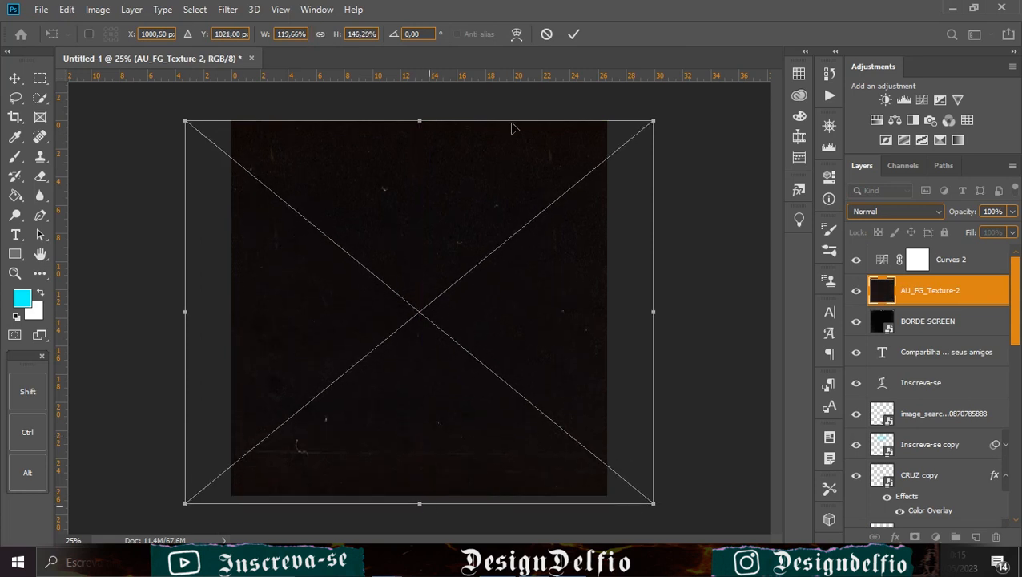
click(574, 34)
click(921, 212)
click(860, 296)
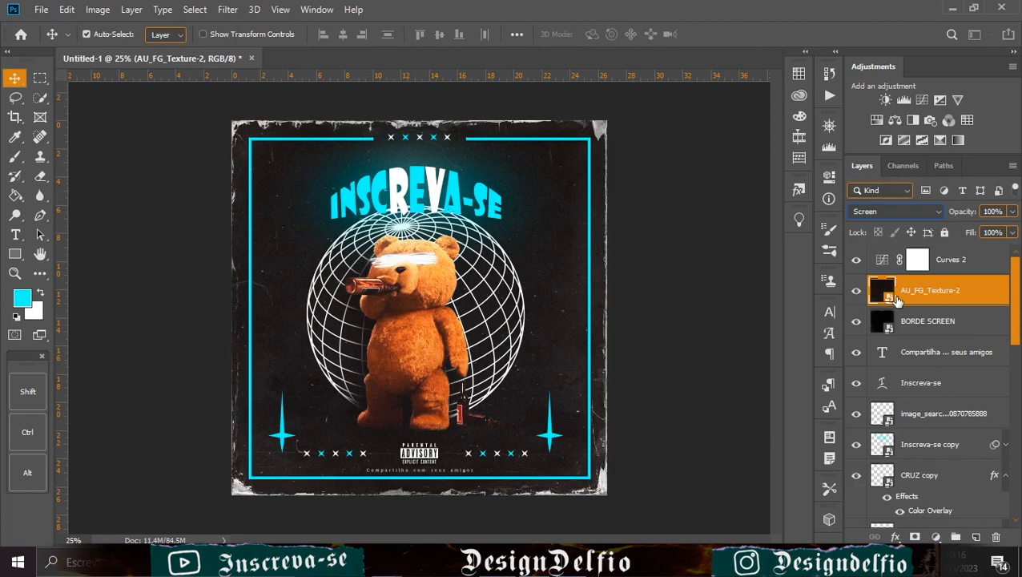
Step: Add a Curves adjustment clipped to the AU_FG_Texture-2 layer, pulling down its shadows and midtones
click(922, 100)
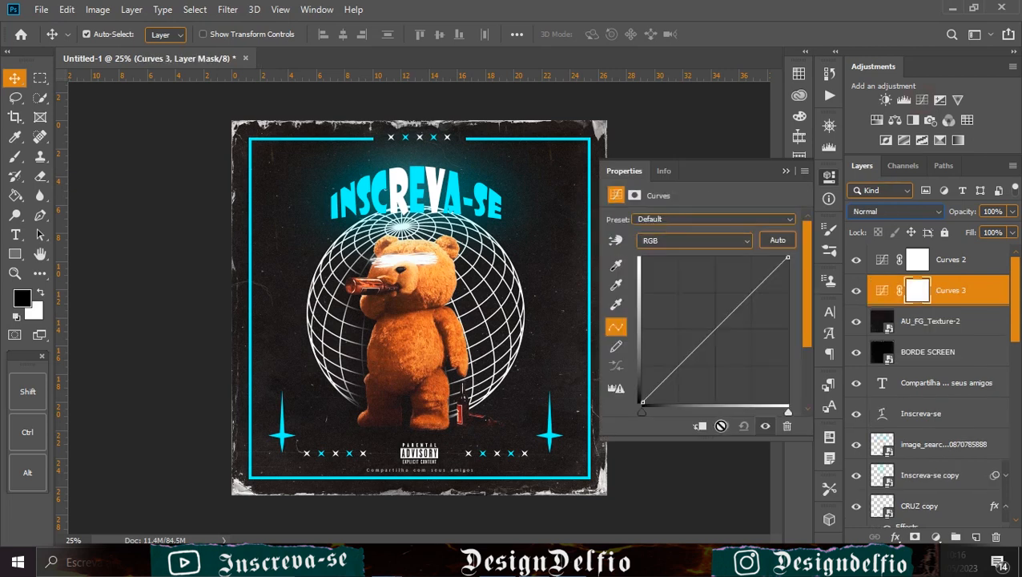
click(700, 427)
drag(664, 380, 673, 385)
drag(737, 324, 735, 320)
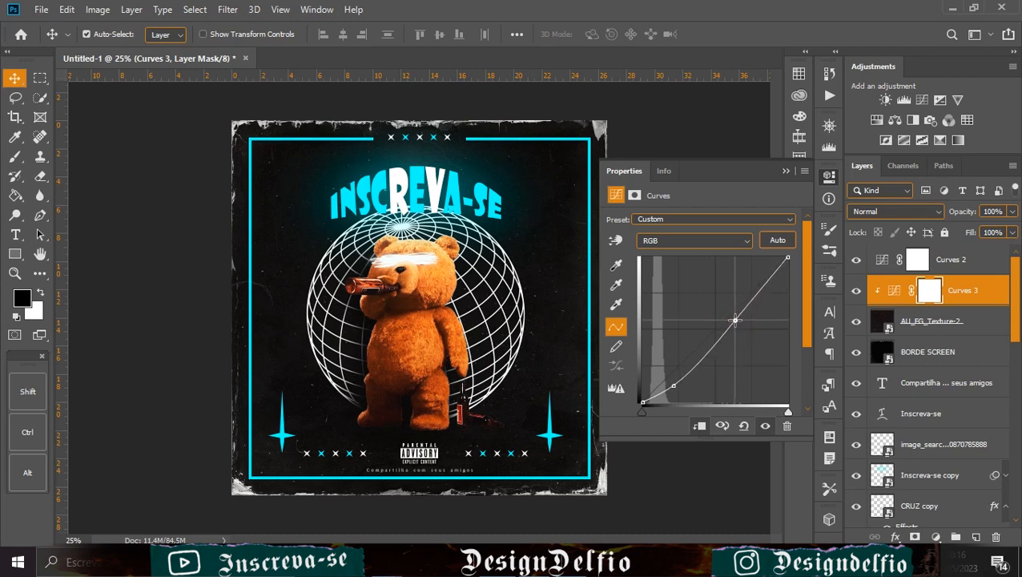
click(785, 171)
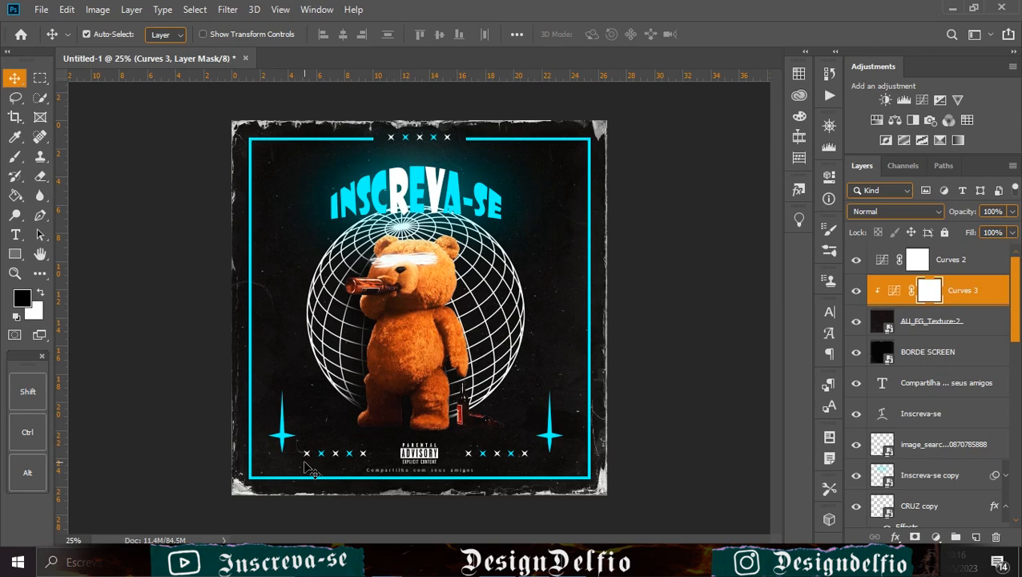